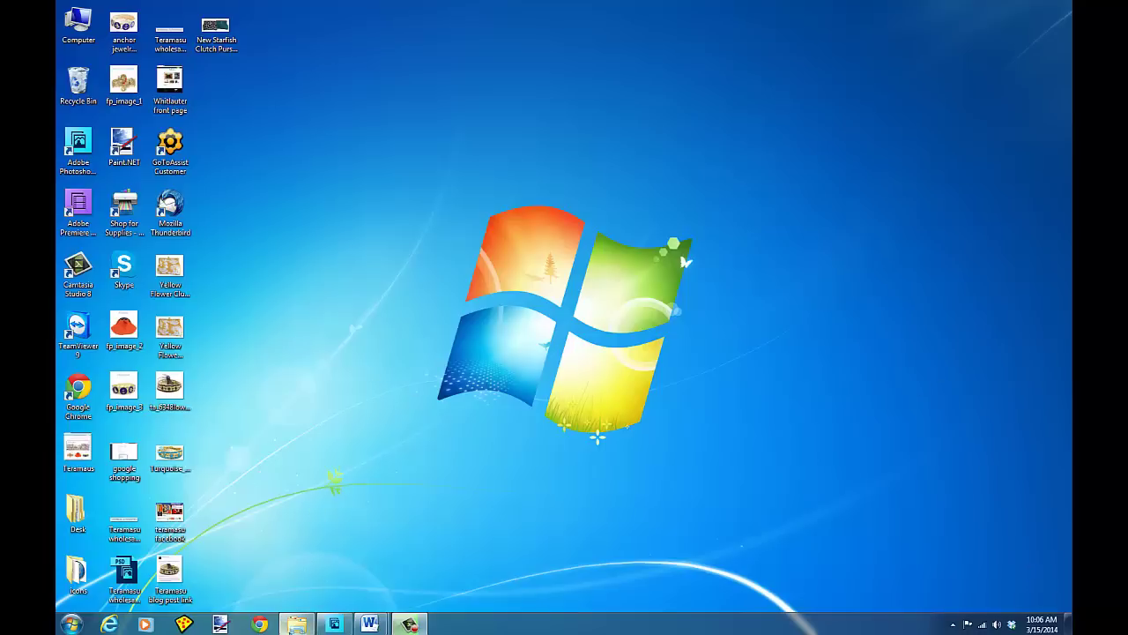
Restore the My Photo Stream folder and open IMG_0477.JPG, the two-purse photo, in Photoshop Elements.
{"action": "mouse_move", "coordinate": [297, 627]}
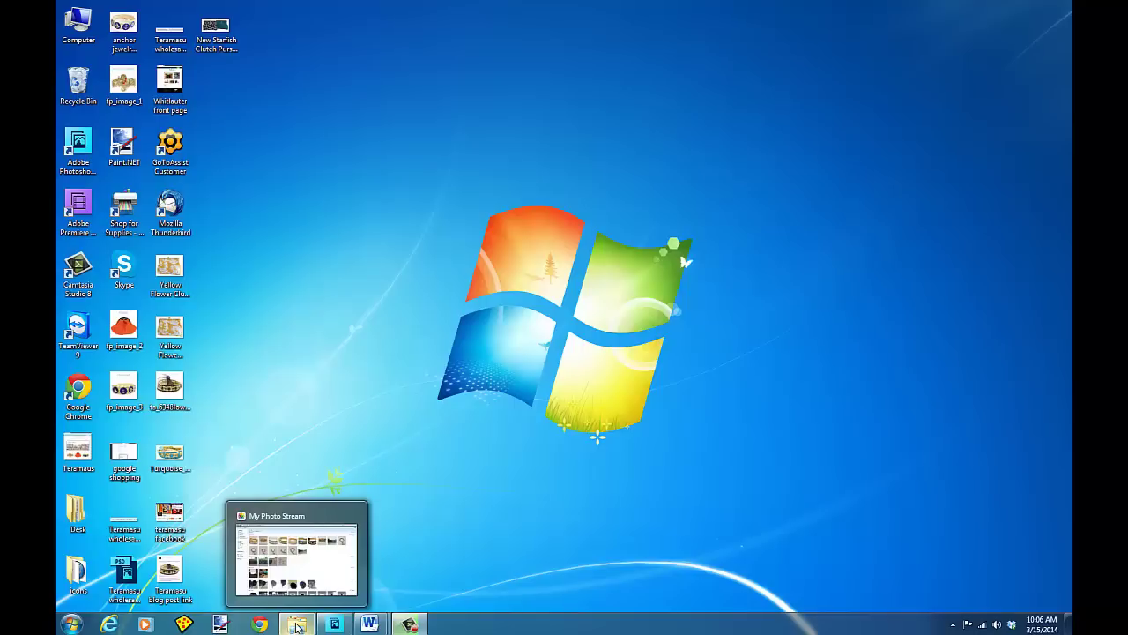
{"action": "left_click", "coordinate": [297, 624]}
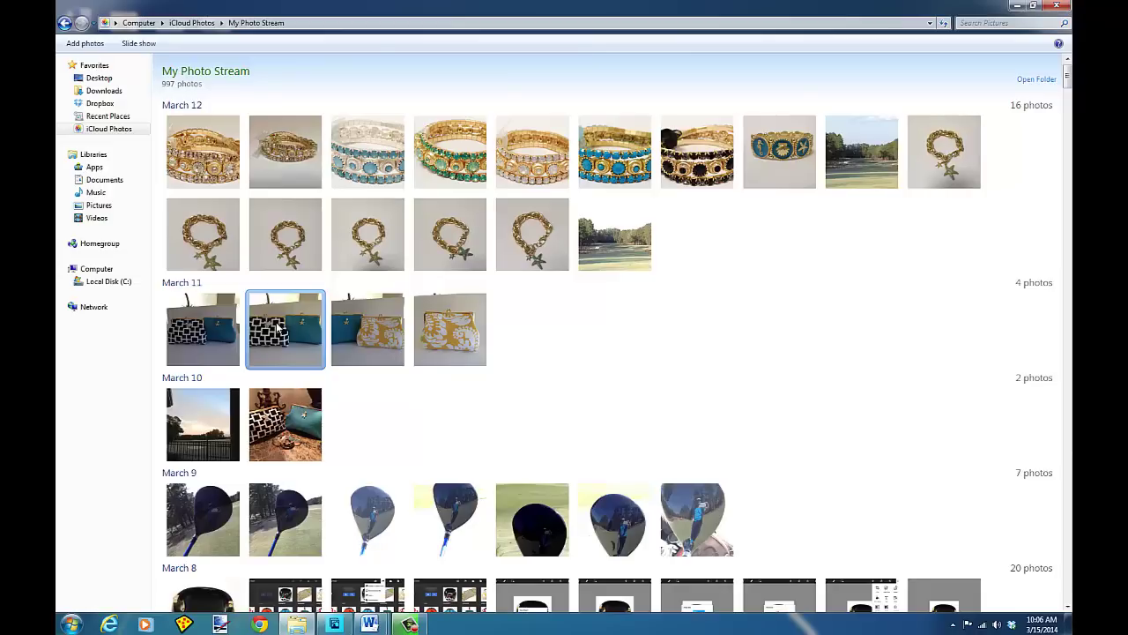
{"action": "double_click", "coordinate": [278, 327]}
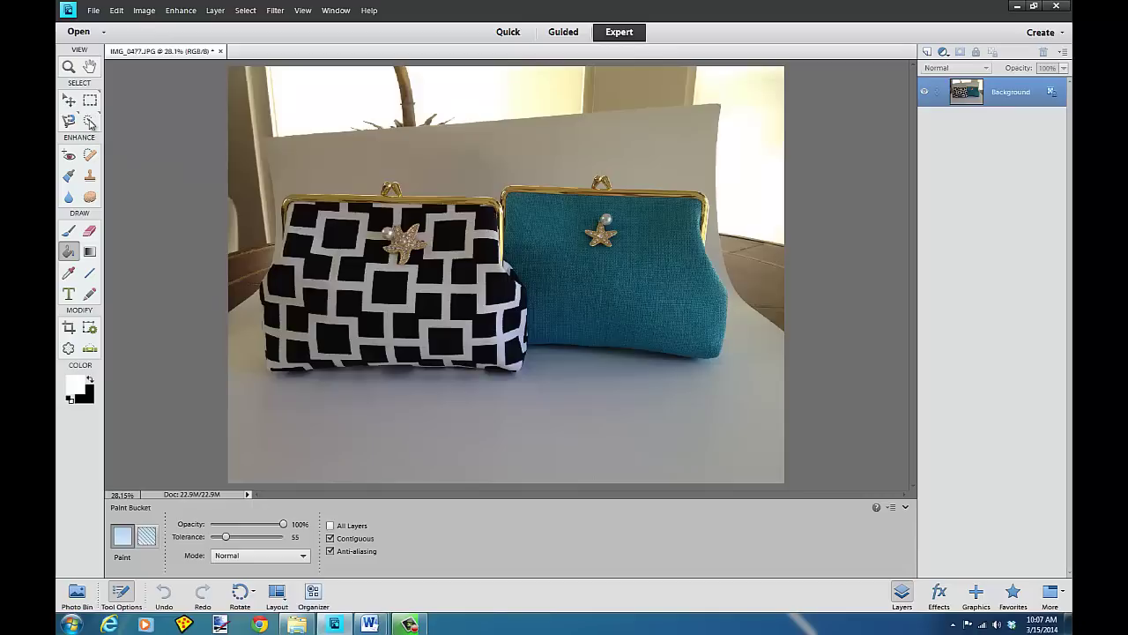
With Quick Selection in Add mode, brush over the black-and-white purse, then add the teal purse.
{"action": "left_click", "coordinate": [90, 123]}
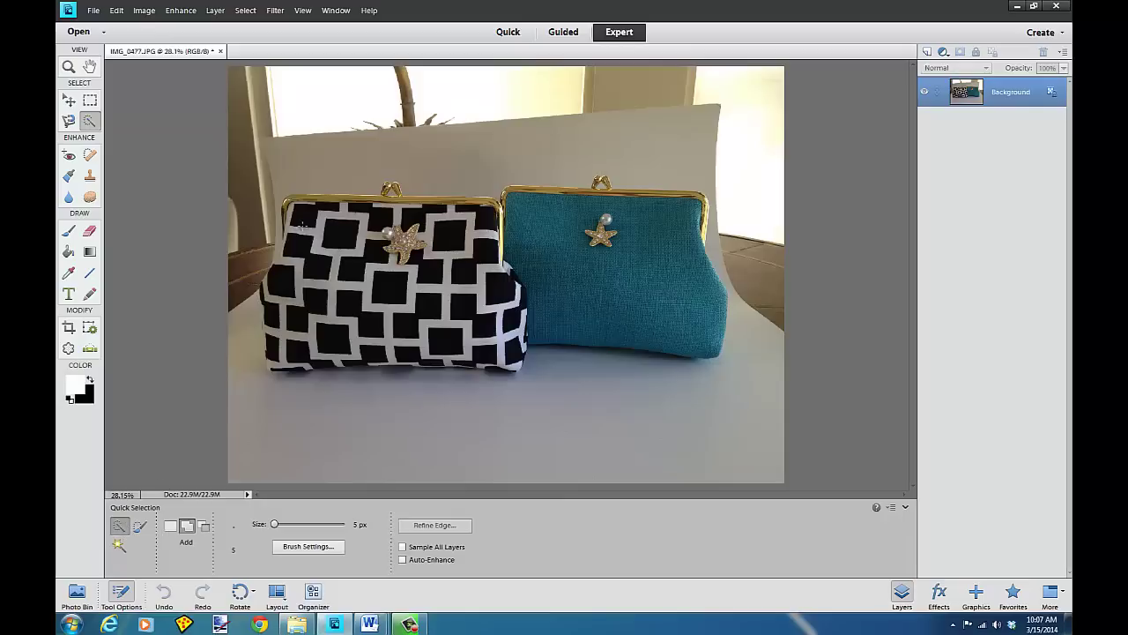
{"action": "left_click_drag", "start_coordinate": [295, 204], "coordinate": [458, 212]}
{"action": "mouse_move", "coordinate": [467, 264]}
{"action": "left_mouse_down"}
{"action": "mouse_move", "coordinate": [515, 339]}
{"action": "mouse_move", "coordinate": [441, 361]}
{"action": "mouse_move", "coordinate": [313, 326]}
{"action": "mouse_move", "coordinate": [295, 345]}
{"action": "mouse_move", "coordinate": [281, 295]}
{"action": "mouse_move", "coordinate": [293, 231]}
{"action": "mouse_move", "coordinate": [335, 203]}
{"action": "mouse_move", "coordinate": [420, 203]}
{"action": "left_mouse_up"}
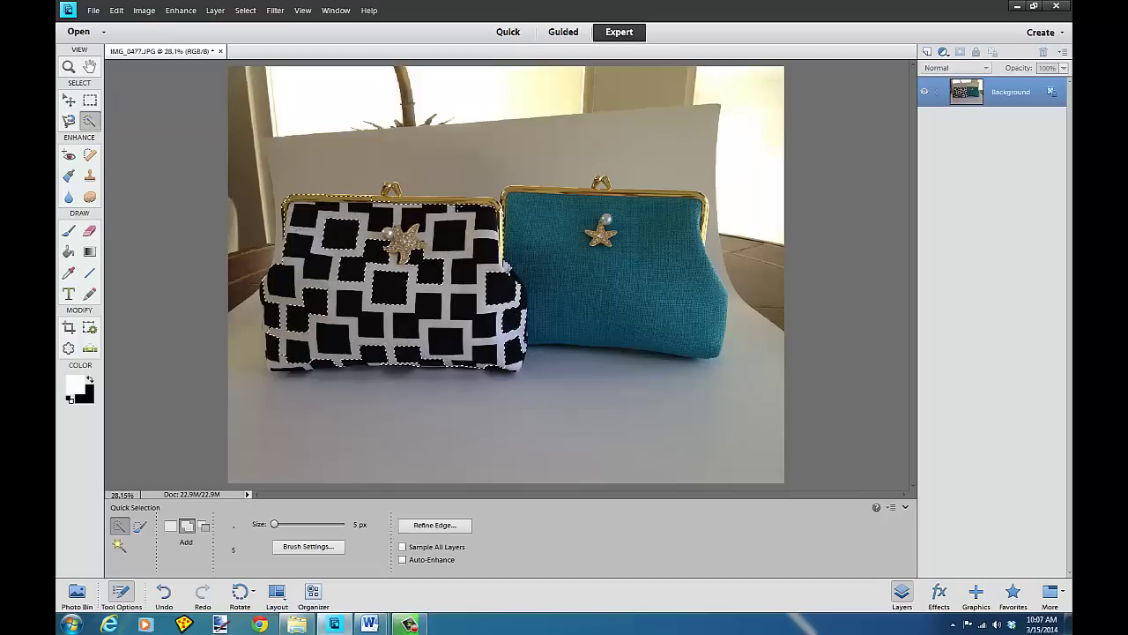
{"action": "mouse_move", "coordinate": [527, 231]}
{"action": "left_mouse_down"}
{"action": "mouse_move", "coordinate": [608, 221]}
{"action": "mouse_move", "coordinate": [624, 231]}
{"action": "left_mouse_up"}
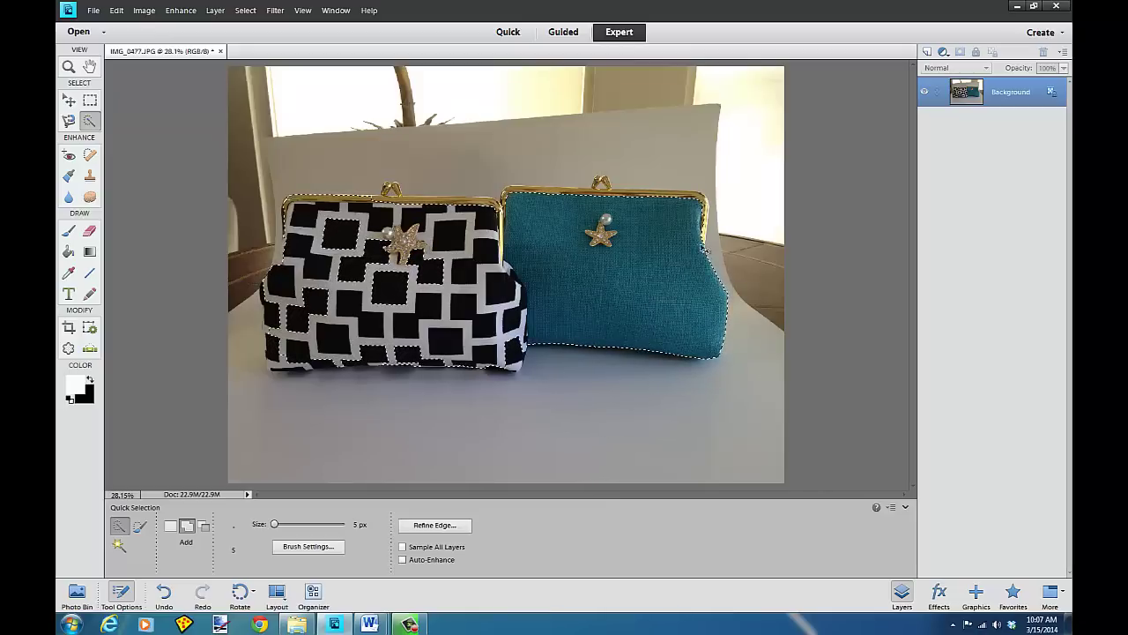
Zoom in and extend the selection over the teal purse's upper-right and gold top frame.
{"action": "key", "text": "ctrl+equal"}
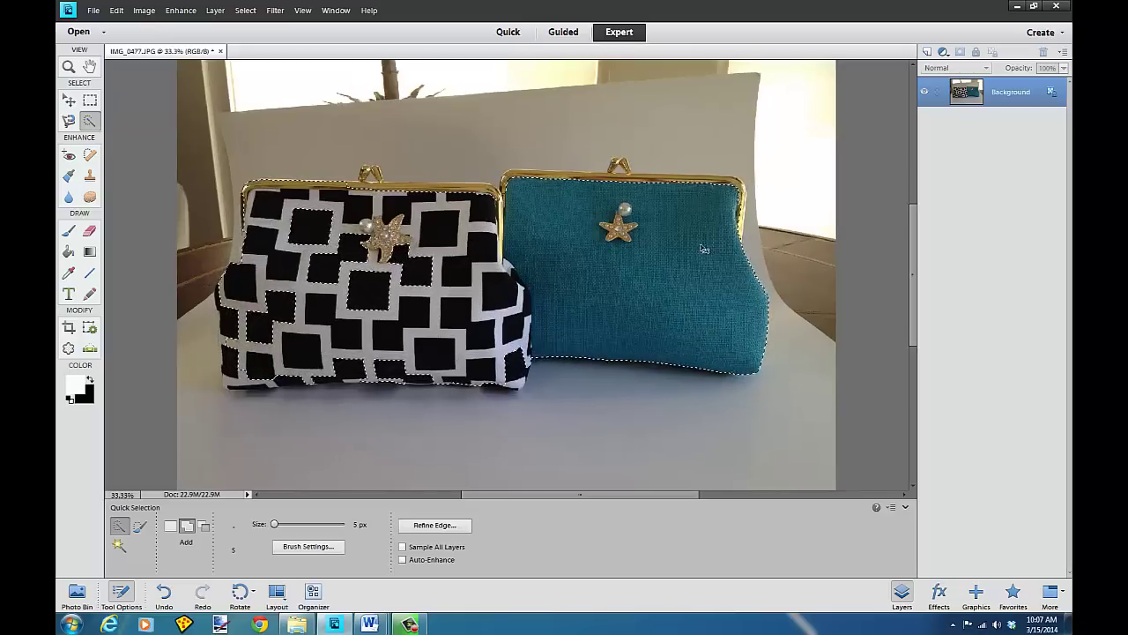
{"action": "key", "text": "ctrl+equal"}
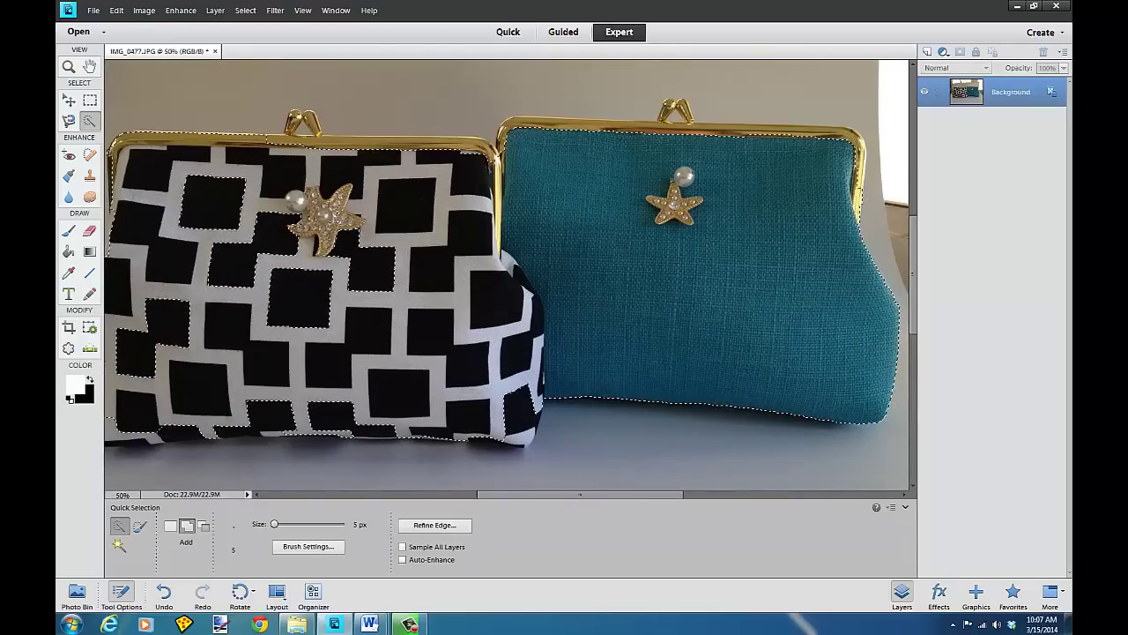
{"action": "left_click_drag", "start_coordinate": [860, 169], "coordinate": [862, 185]}
{"action": "left_click_drag", "start_coordinate": [859, 142], "coordinate": [797, 126]}
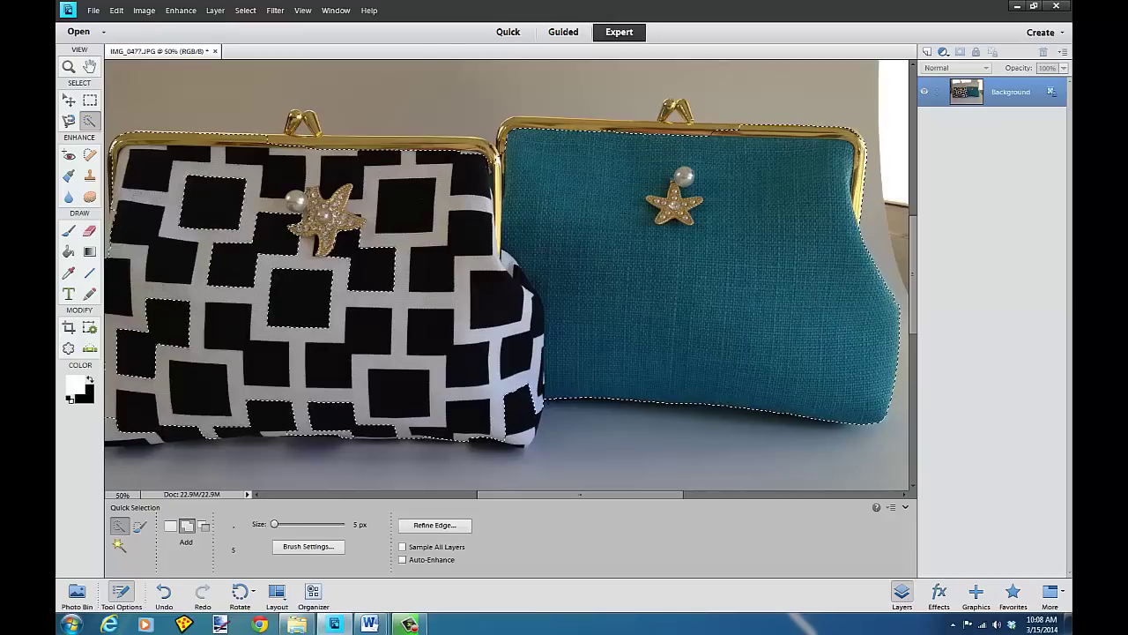
Pan and zoom to 66.67% to inspect the teal purse's top frame selection.
{"action": "left_click", "coordinate": [89, 67]}
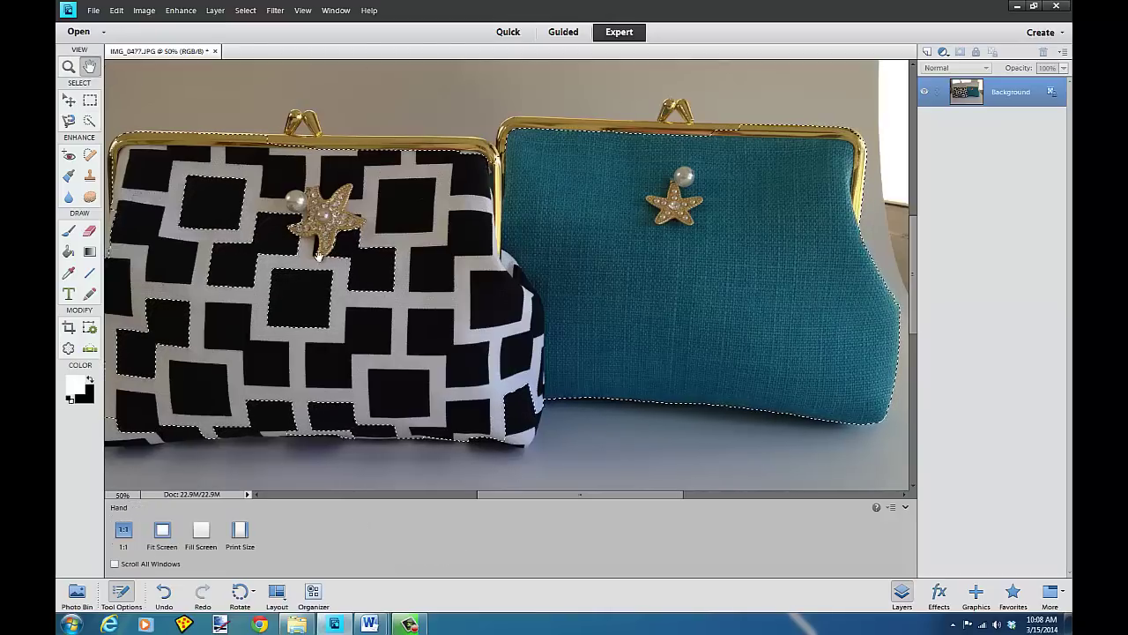
{"action": "left_click_drag", "start_coordinate": [306, 263], "coordinate": [103, 291]}
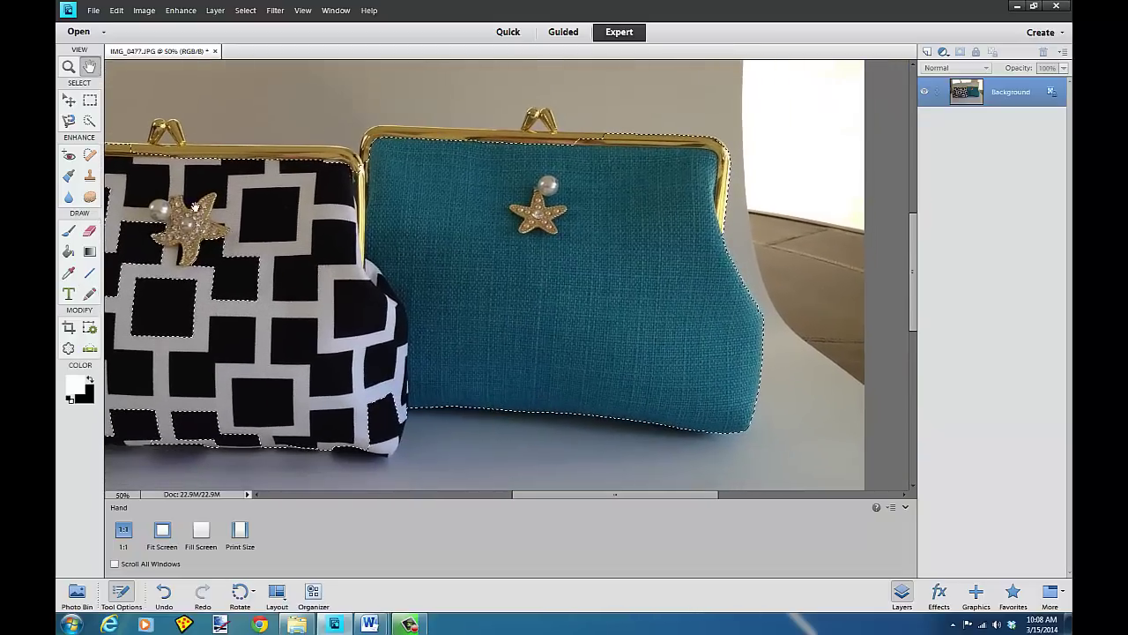
{"action": "key", "text": "ctrl+equal"}
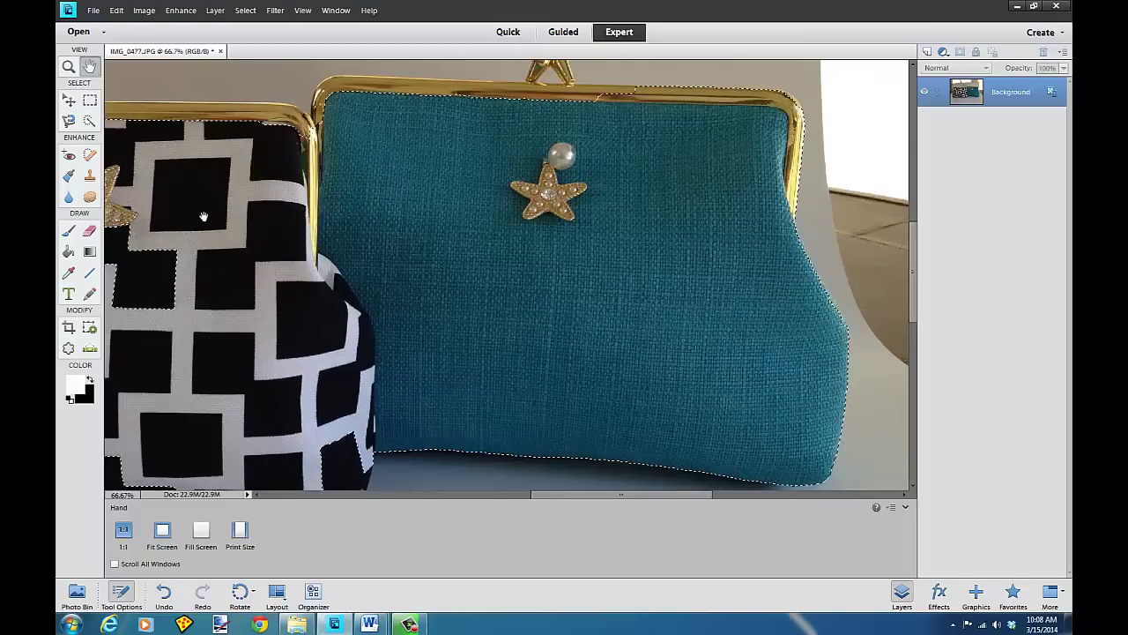
{"action": "left_click_drag", "start_coordinate": [594, 108], "coordinate": [565, 210]}
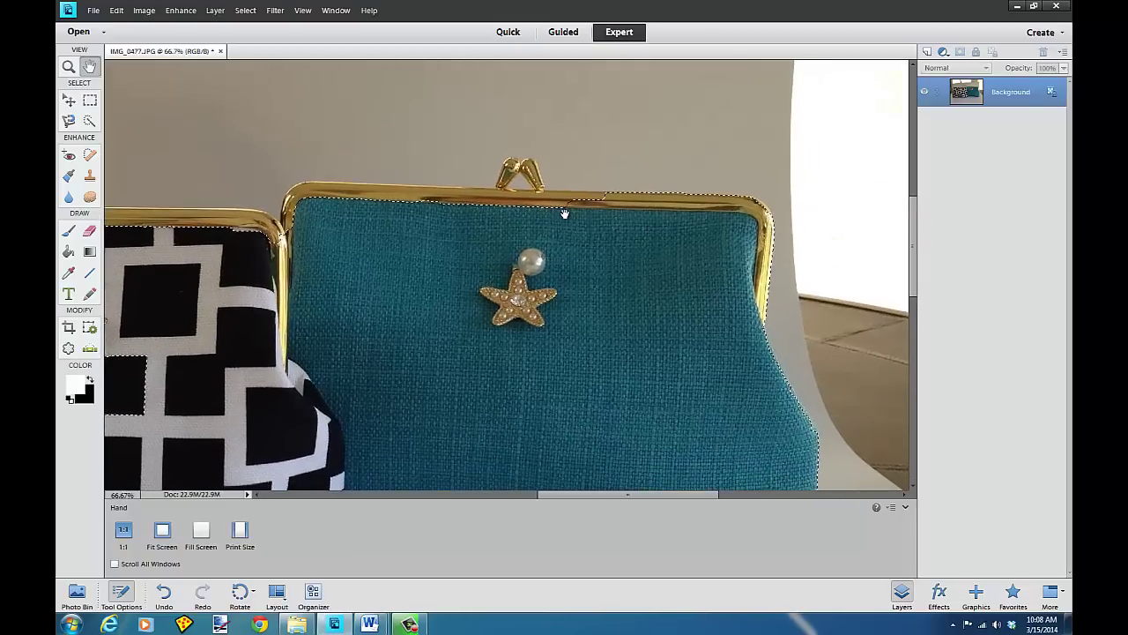
Add the black-and-white purse's right edge, left notch and bottom edge to the selection.
{"action": "left_click", "coordinate": [90, 122]}
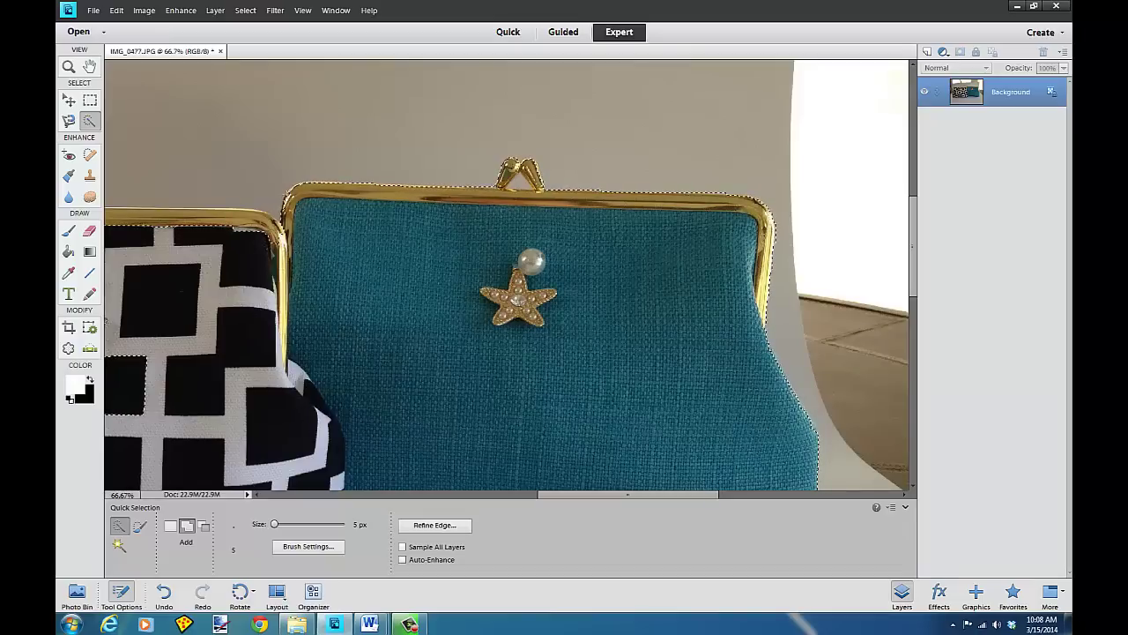
{"action": "scroll", "coordinate": [286, 192], "scroll_direction": "down", "scroll_amount": 1}
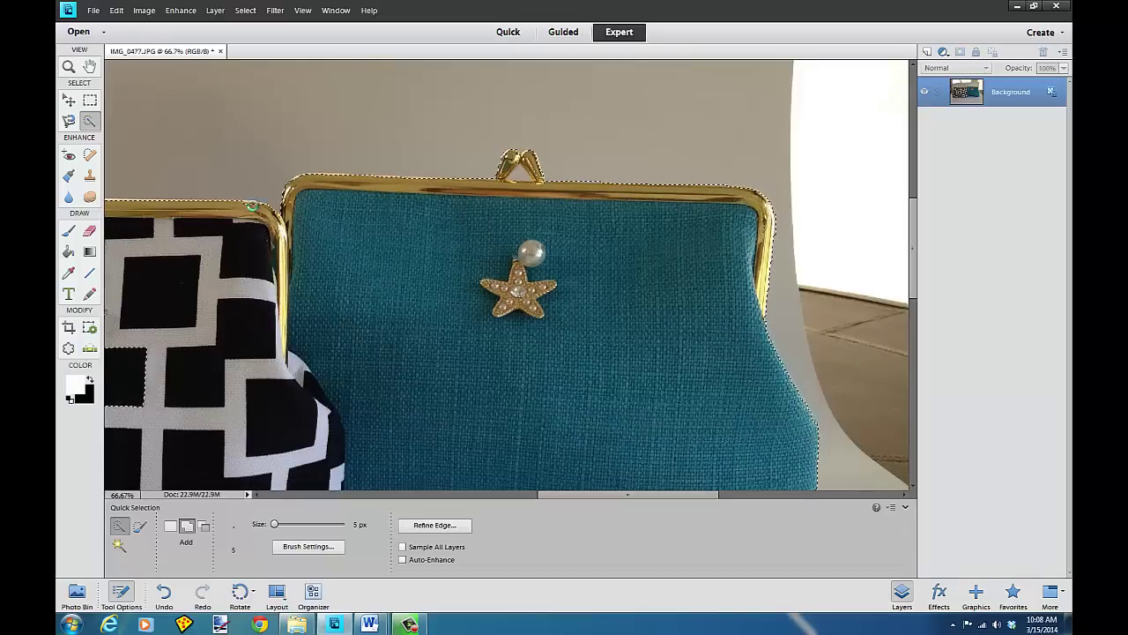
{"action": "scroll", "coordinate": [256, 212], "scroll_direction": "down", "scroll_amount": 5}
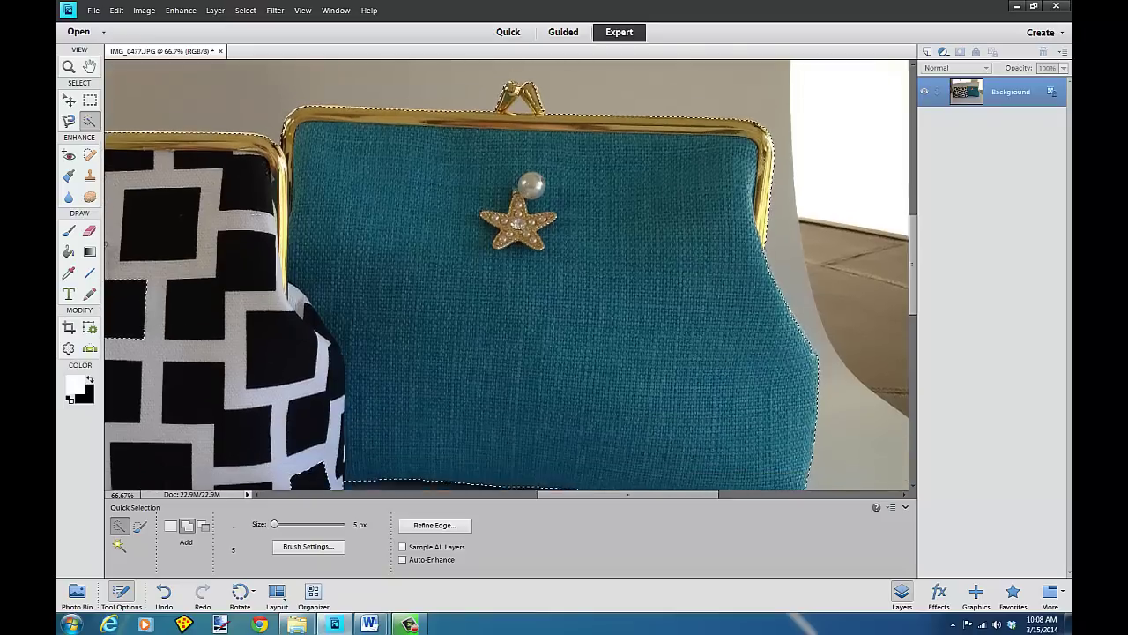
{"action": "scroll", "coordinate": [256, 216], "scroll_direction": "down", "scroll_amount": 2}
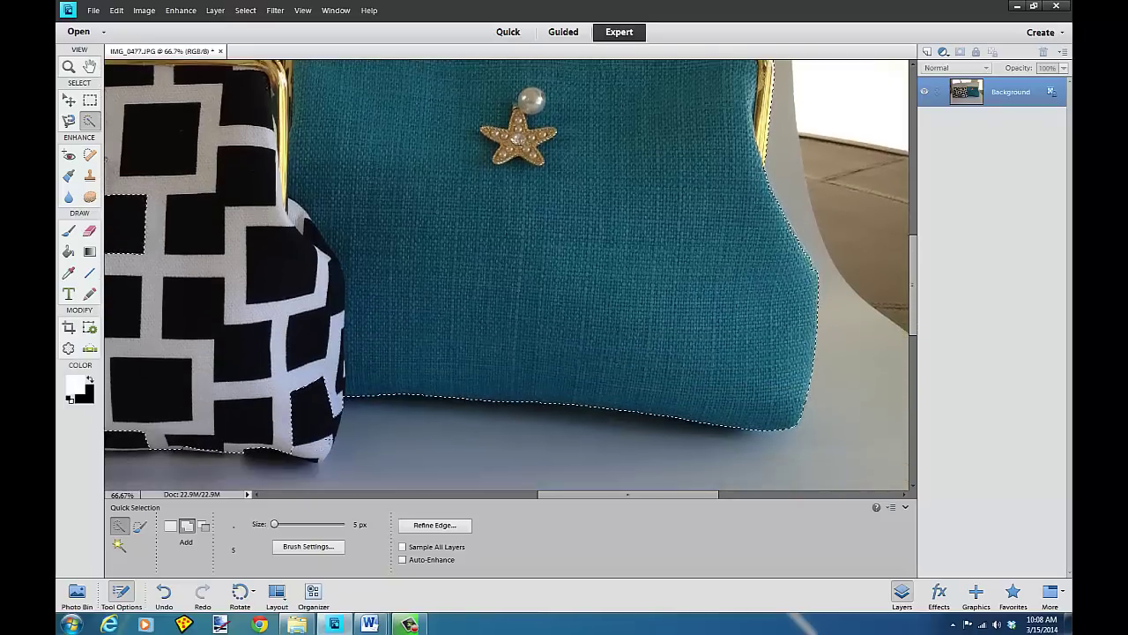
{"action": "left_click", "coordinate": [314, 452]}
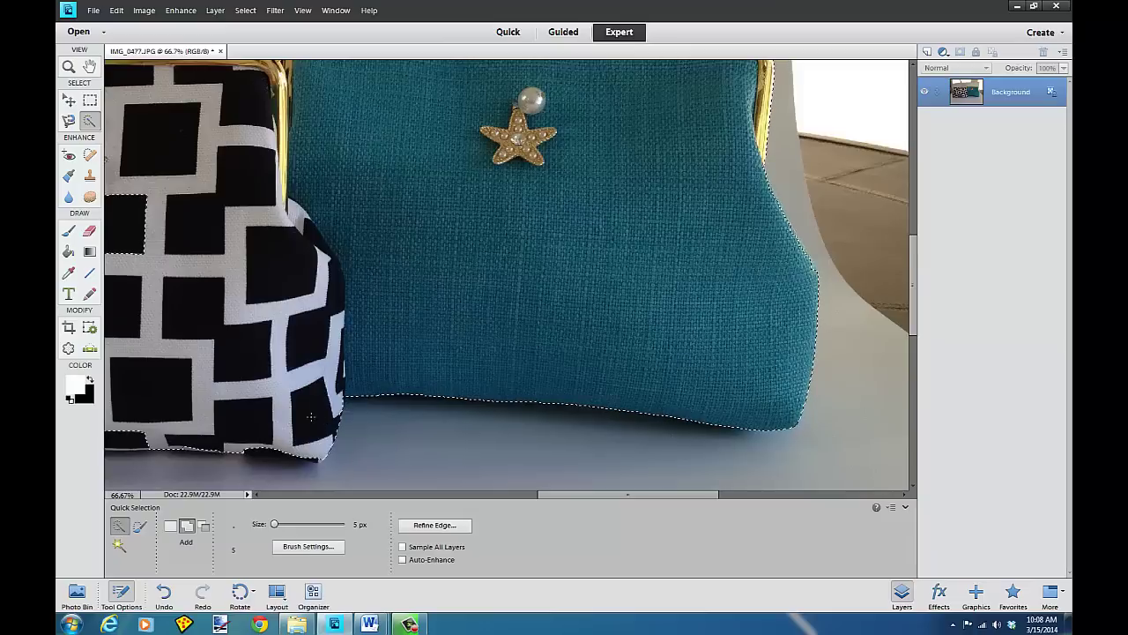
{"action": "left_click", "coordinate": [161, 268]}
{"action": "left_click_drag", "start_coordinate": [225, 455], "coordinate": [291, 458]}
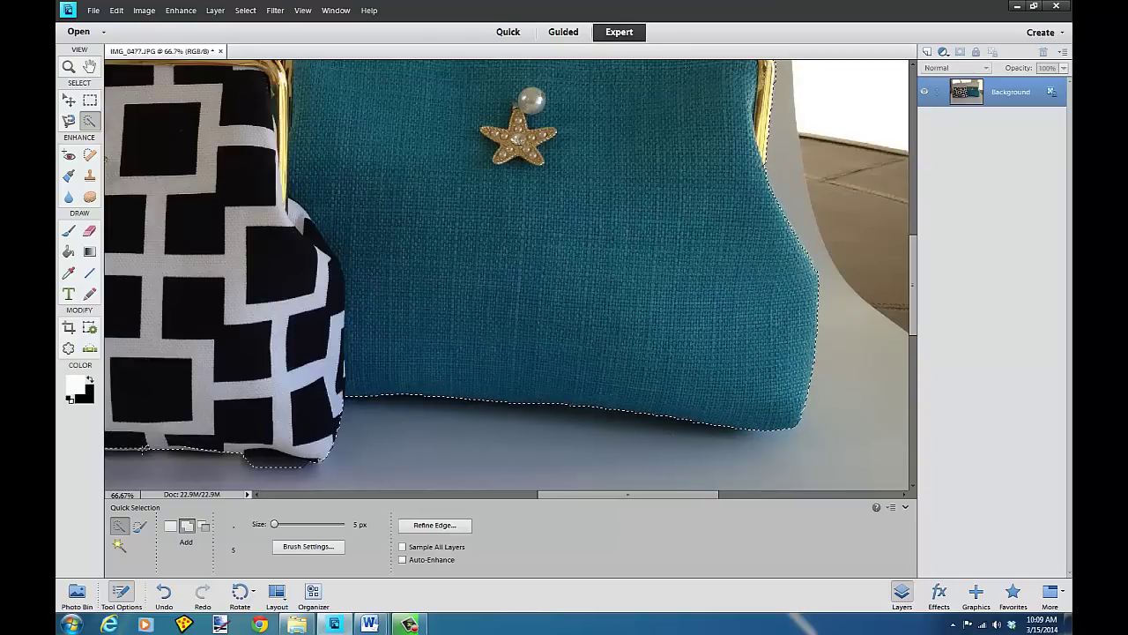
{"action": "left_click", "coordinate": [90, 67]}
{"action": "left_click_drag", "start_coordinate": [152, 162], "coordinate": [737, 312]}
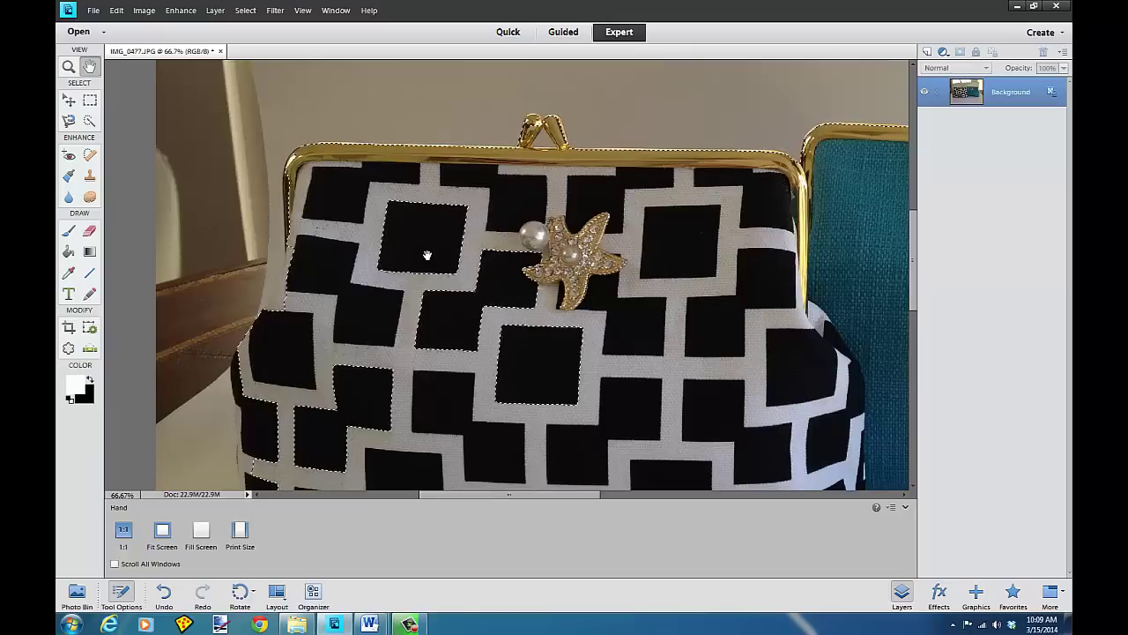
Add the missed black squares by the brooch to the selection, then set Subtract mode.
{"action": "left_click", "coordinate": [89, 121]}
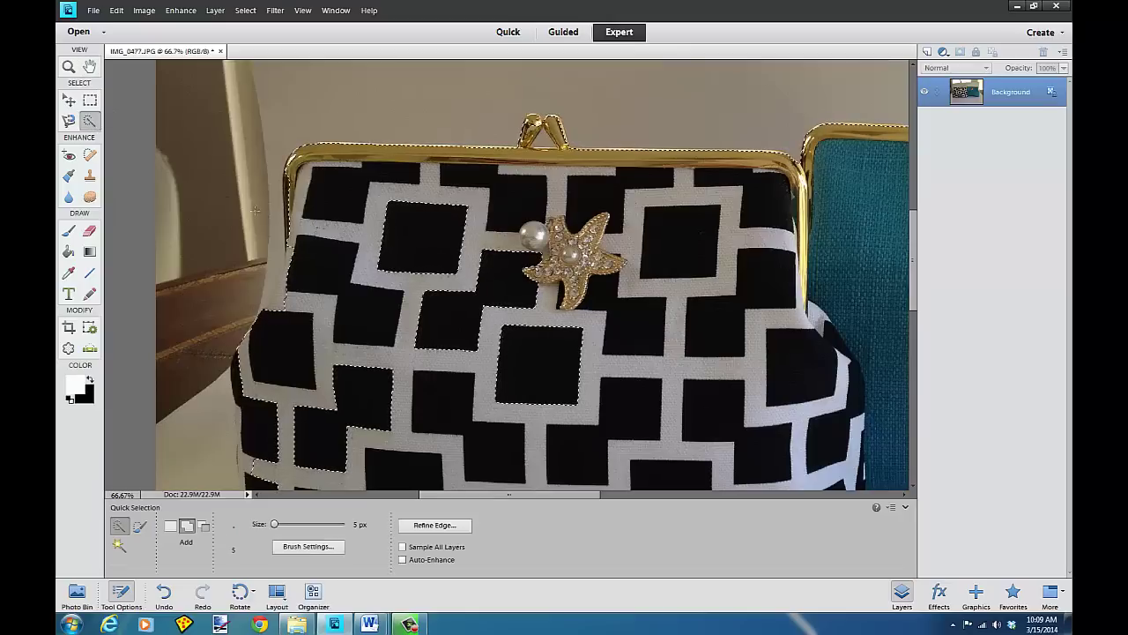
{"action": "left_click", "coordinate": [402, 266], "text": "alt"}
{"action": "left_click", "coordinate": [423, 263], "text": "alt"}
{"action": "left_click", "coordinate": [533, 401], "text": "alt"}
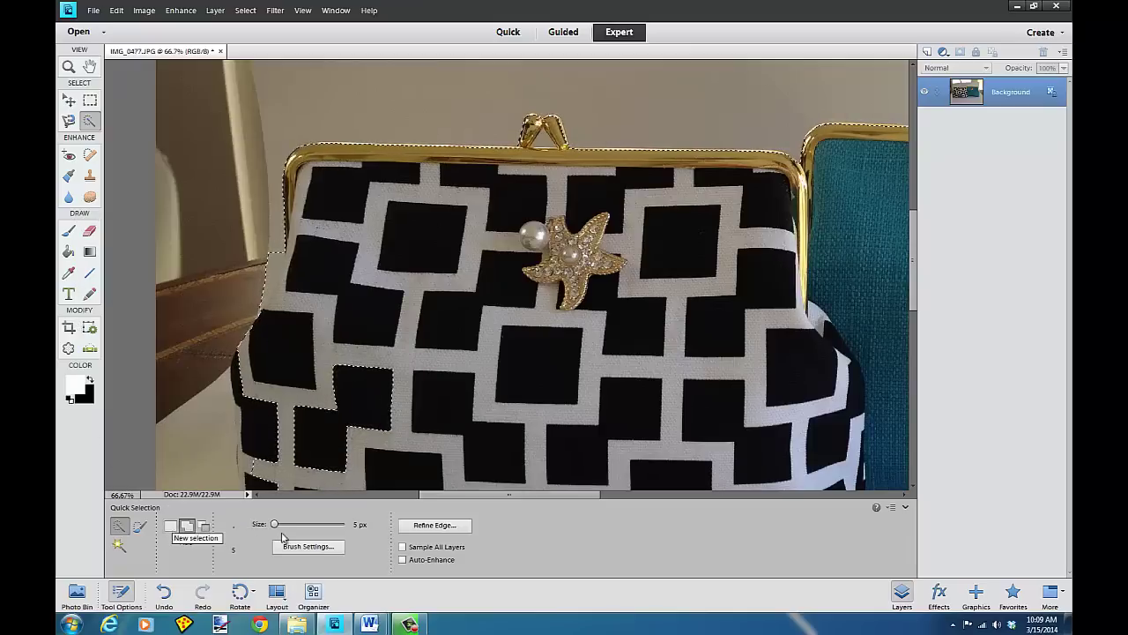
{"action": "left_click", "coordinate": [205, 528]}
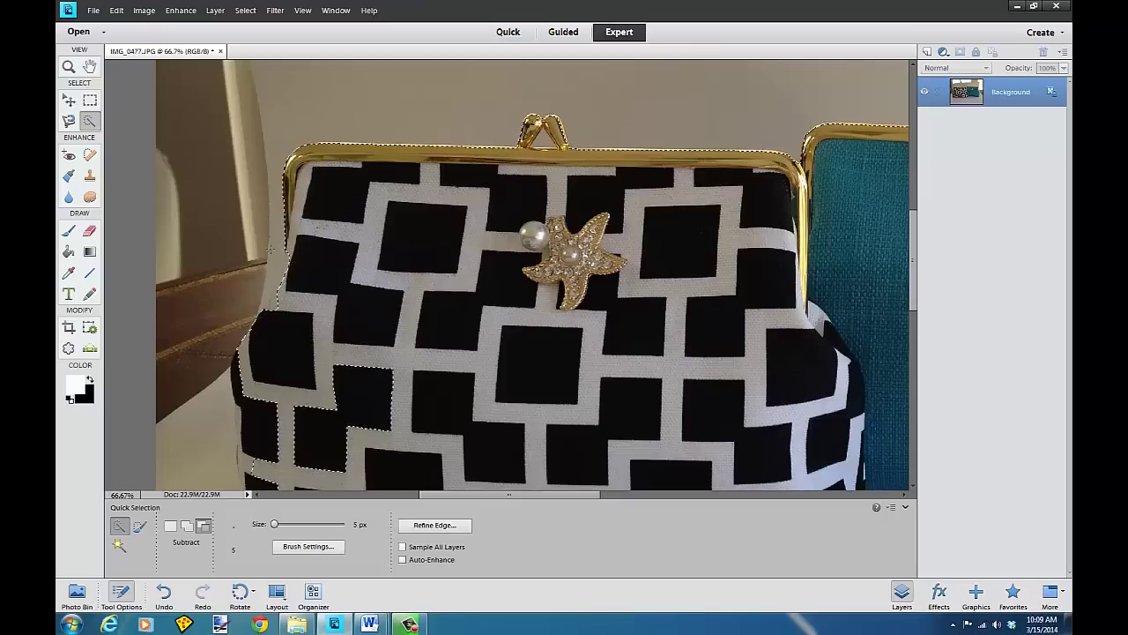
Add the black-and-white bag's dark bottom strip, left notch and left side to the selection.
{"action": "left_click", "coordinate": [186, 526]}
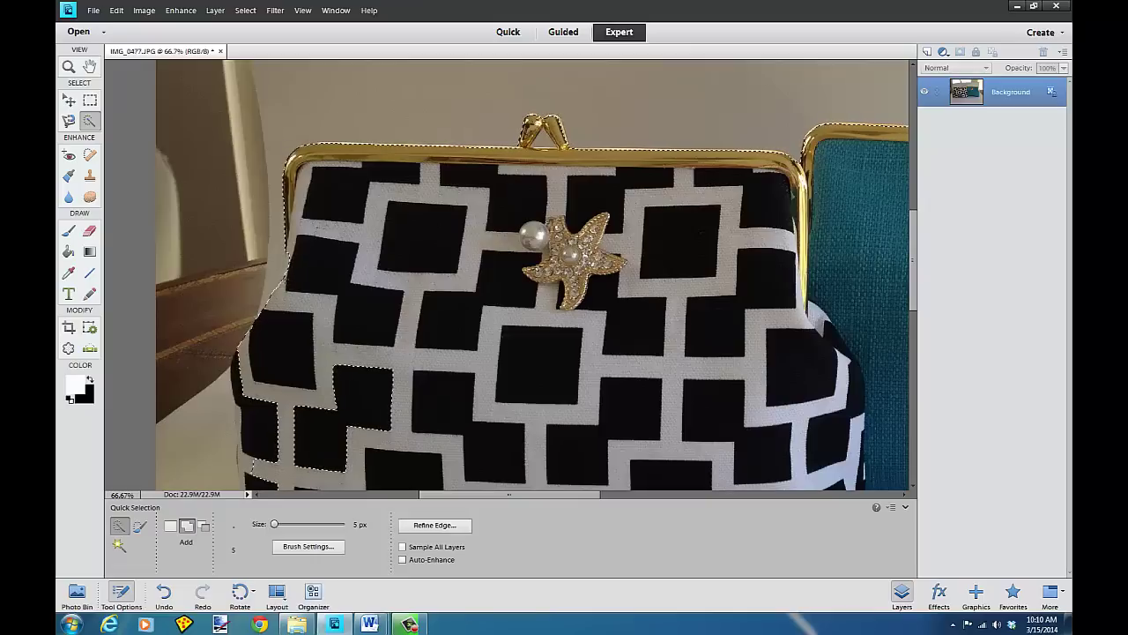
{"action": "left_click", "coordinate": [343, 326]}
{"action": "scroll", "coordinate": [343, 326], "scroll_direction": "down", "scroll_amount": 2}
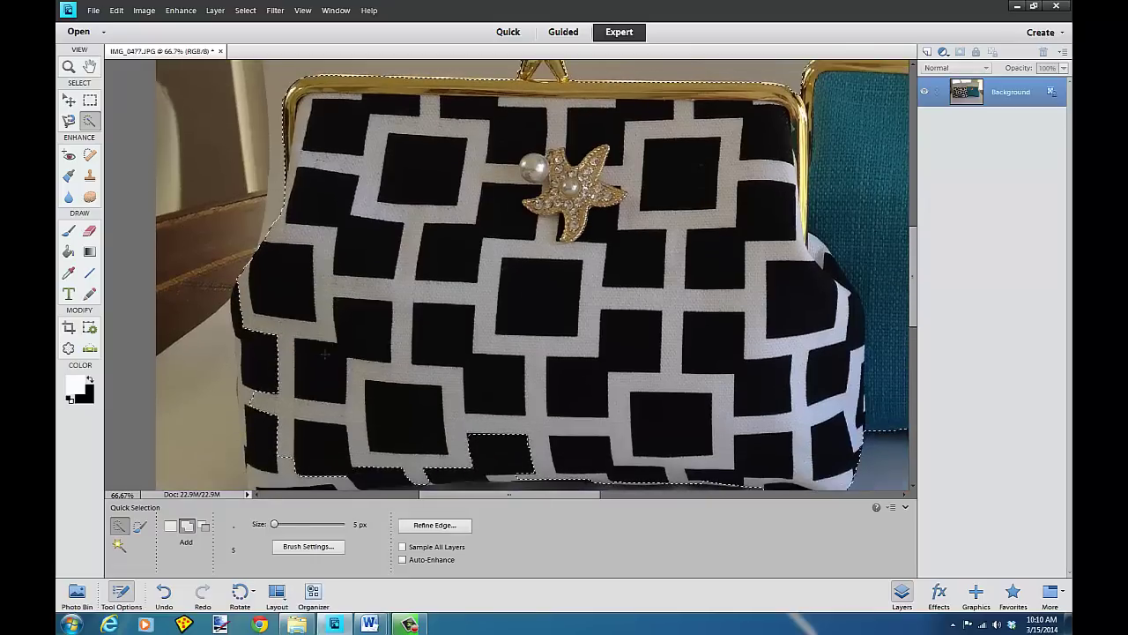
{"action": "scroll", "coordinate": [327, 359], "scroll_direction": "down", "scroll_amount": 2}
{"action": "scroll", "coordinate": [327, 359], "scroll_direction": "down", "scroll_amount": 1}
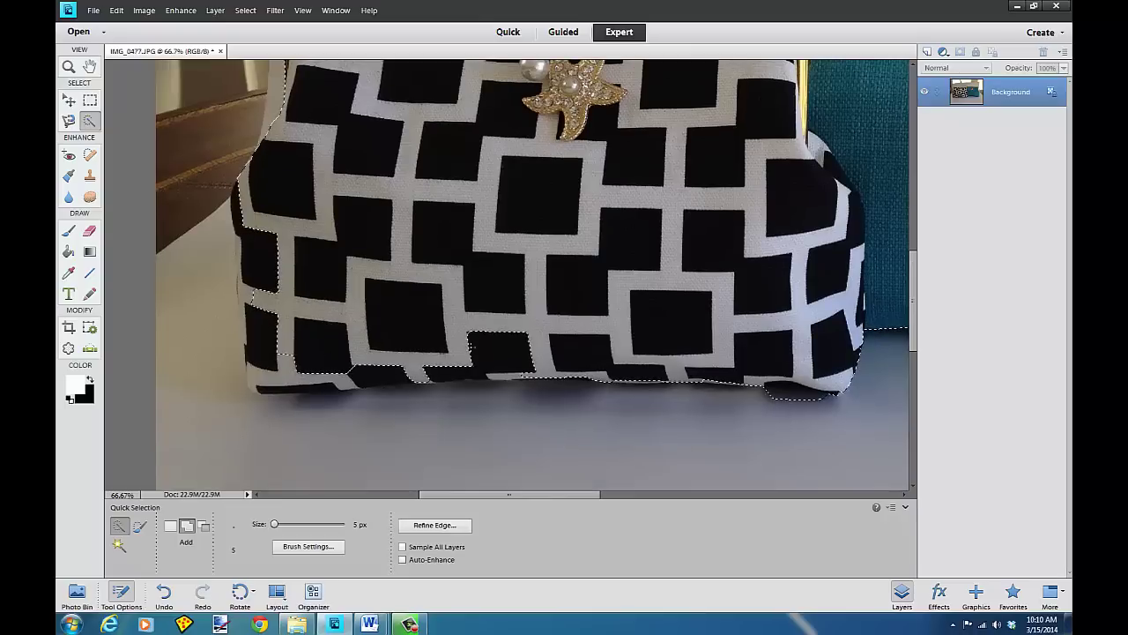
{"action": "left_click", "coordinate": [388, 377]}
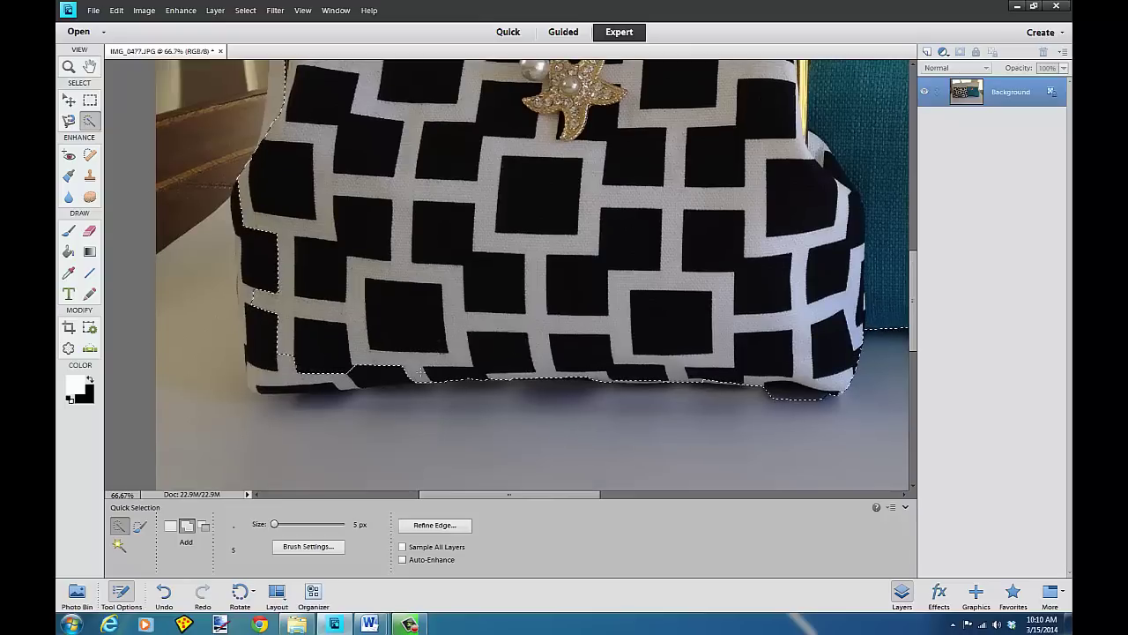
{"action": "left_click", "coordinate": [300, 389]}
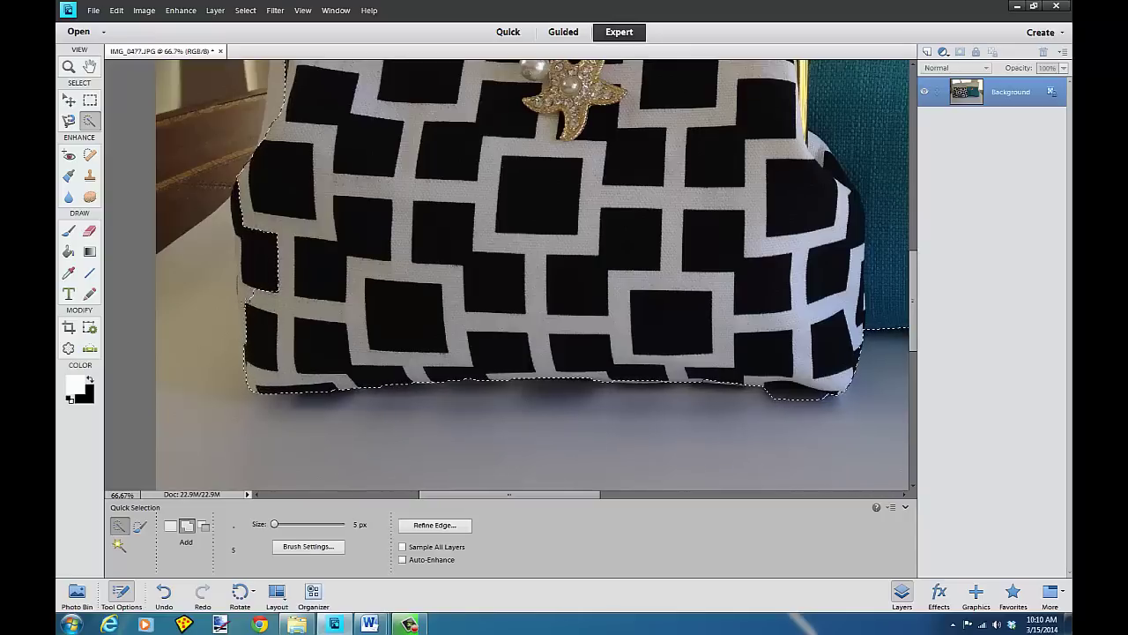
{"action": "left_click_drag", "start_coordinate": [244, 298], "coordinate": [241, 284]}
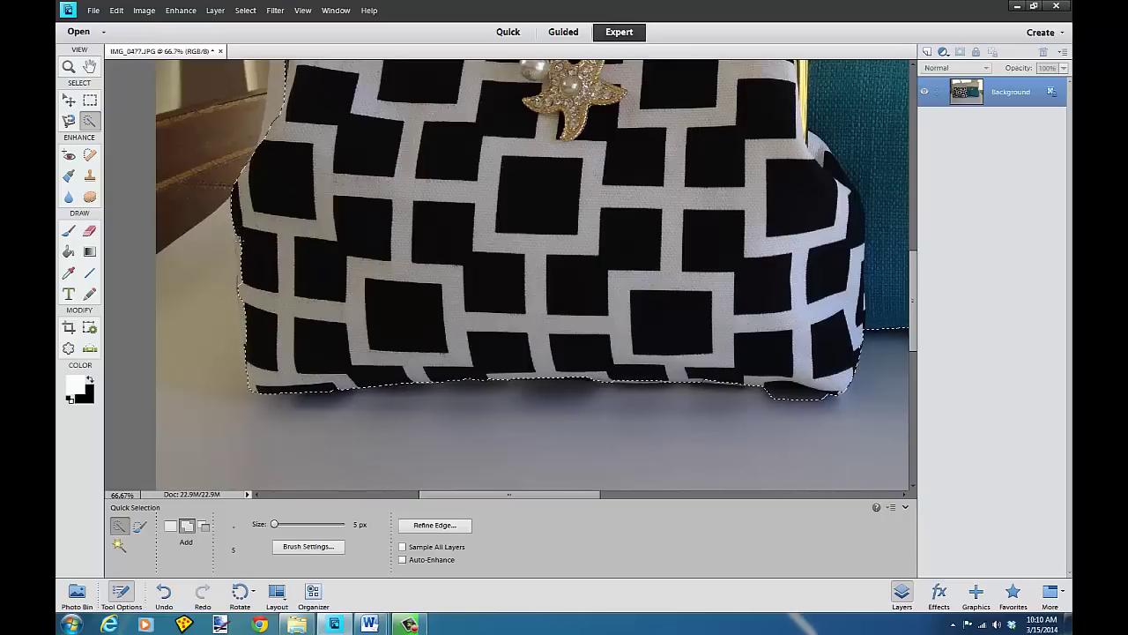
{"action": "left_click_drag", "start_coordinate": [164, 250], "coordinate": [168, 390]}
Subtract the floor left of the bag from the selection, then return to Add mode.
{"action": "left_click", "coordinate": [204, 527]}
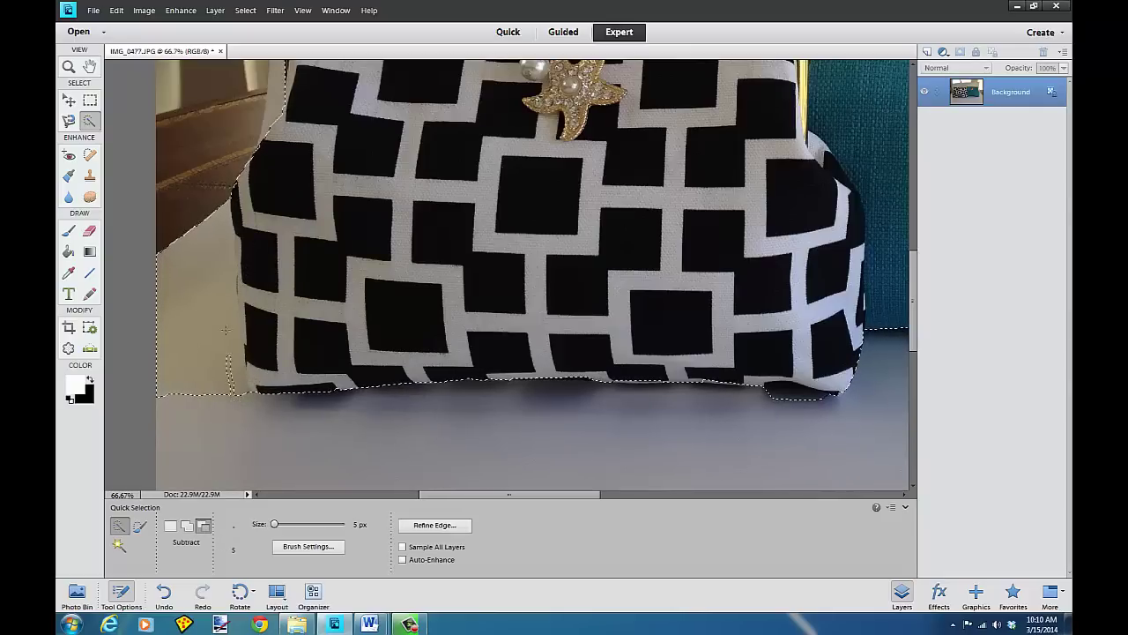
{"action": "left_click_drag", "start_coordinate": [225, 328], "coordinate": [221, 259]}
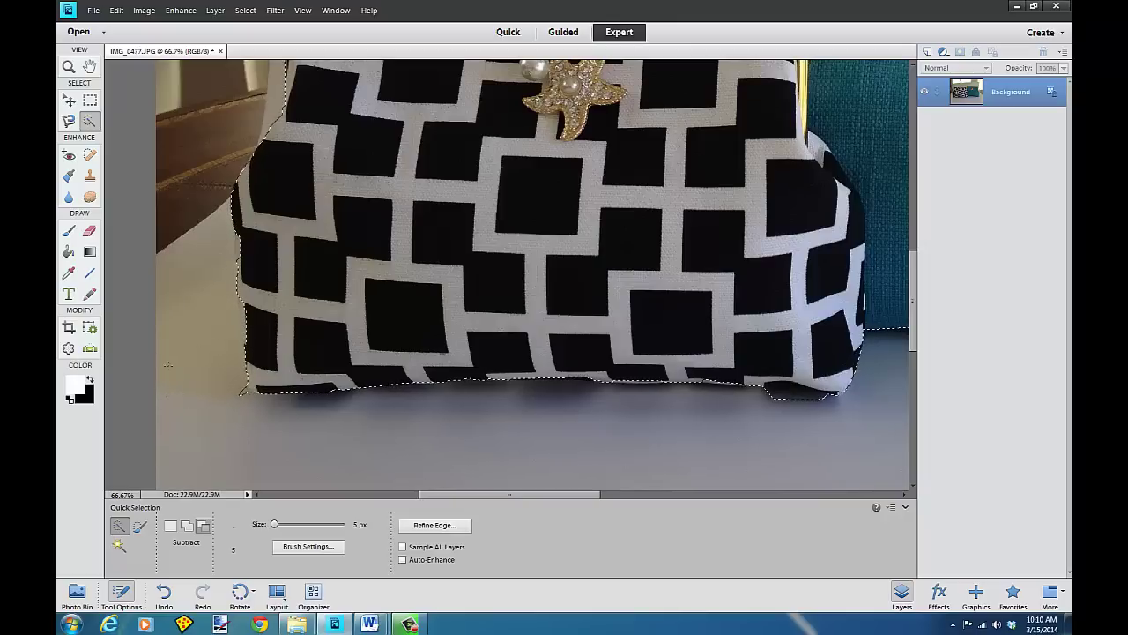
{"action": "left_click", "coordinate": [186, 526]}
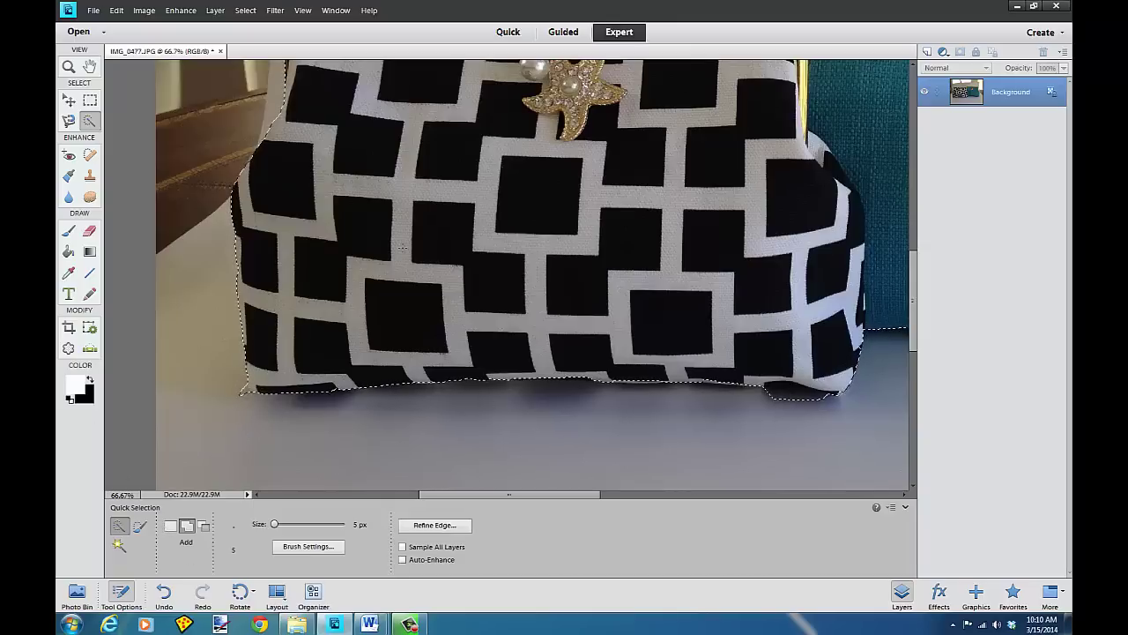
Zoom in briefly, then zoom out step by step to 25% to see the whole photo.
{"action": "key", "text": "ctrl+equal"}
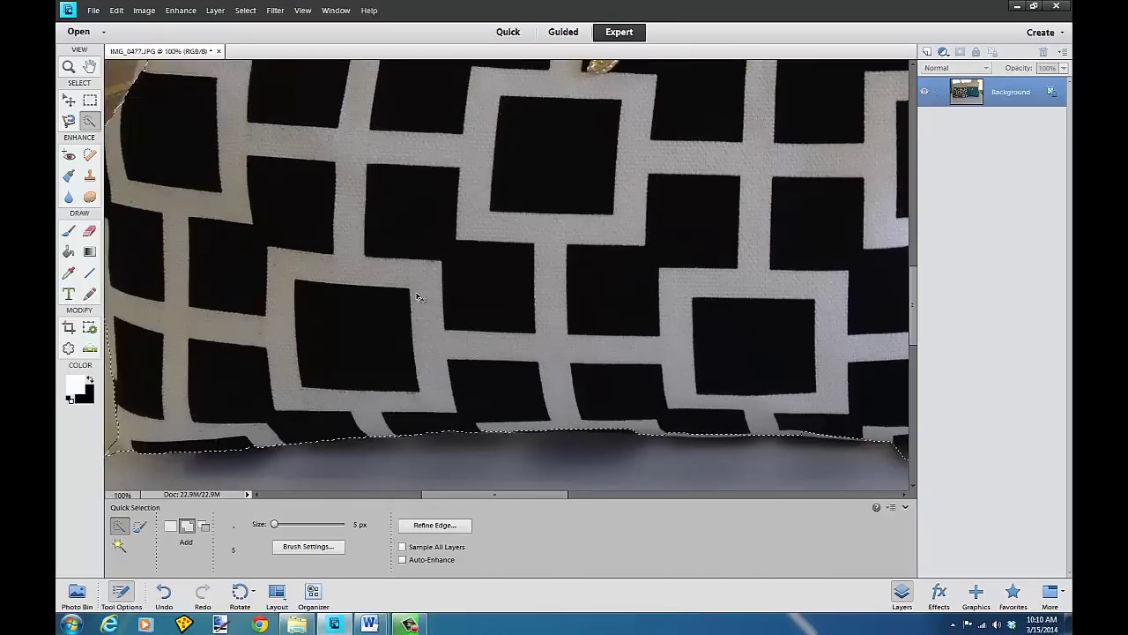
{"action": "key", "text": "ctrl+minus"}
{"action": "key", "text": "ctrl+minus"}
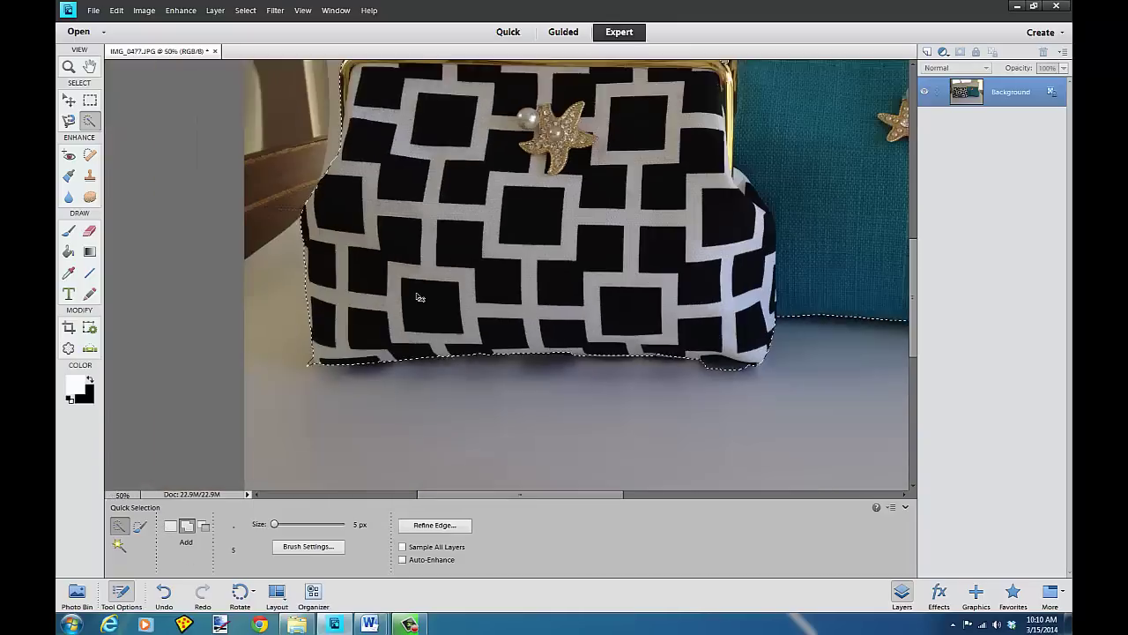
{"action": "key", "text": "ctrl+minus"}
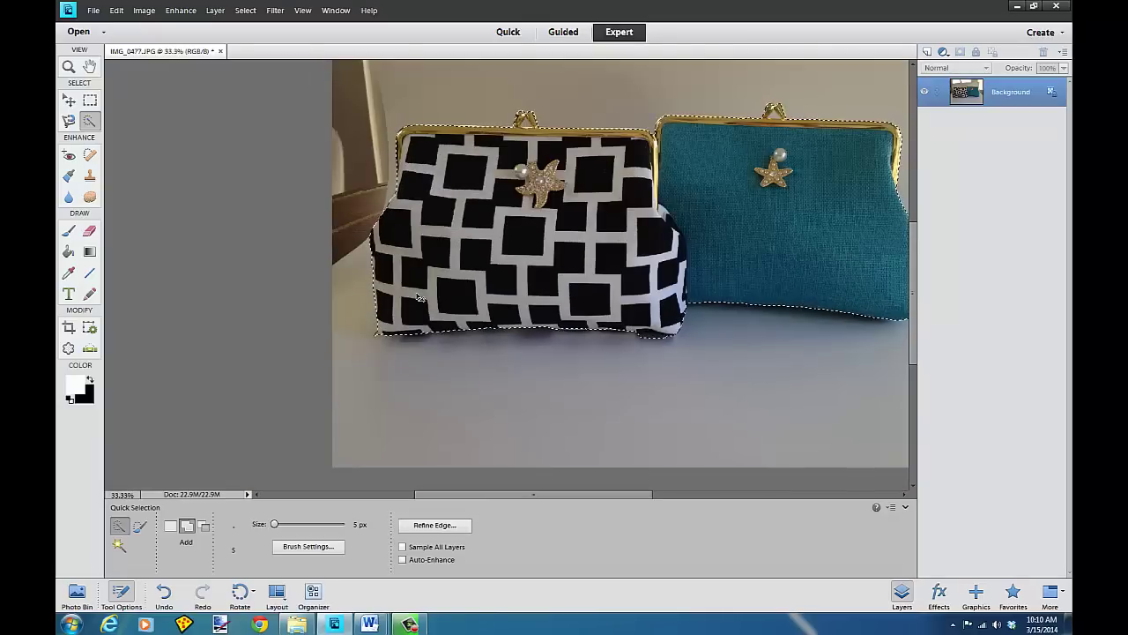
{"action": "key", "text": "ctrl+minus"}
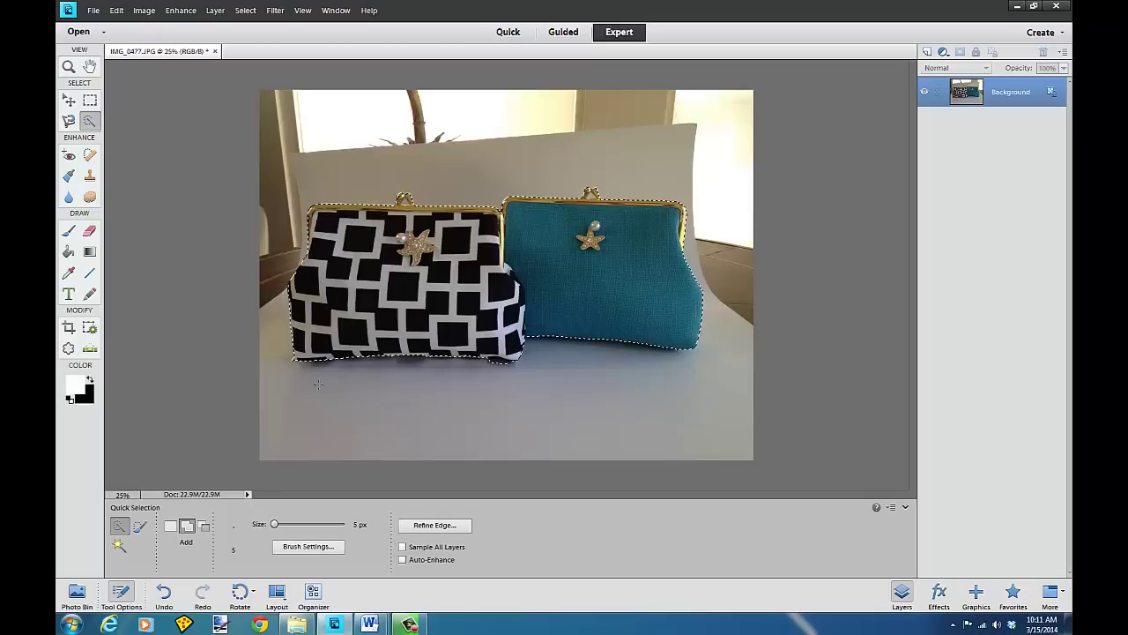
Refine the selection edge with Smooth 49 and Feather 2 px, outputting to a new layer.
{"action": "left_click", "coordinate": [432, 525]}
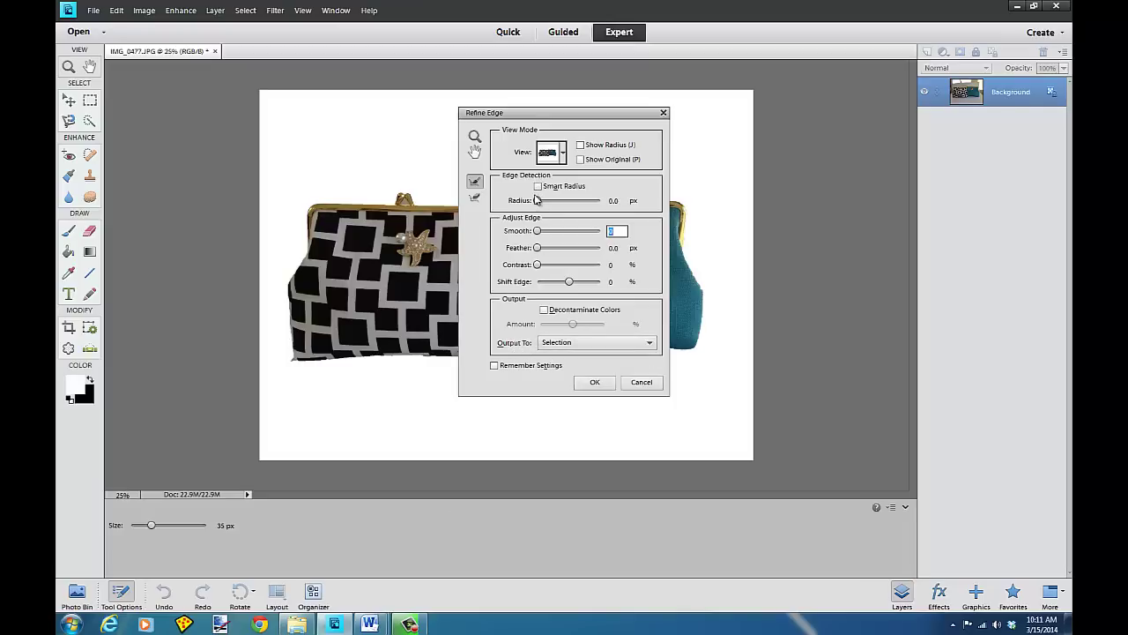
{"action": "left_click_drag", "start_coordinate": [537, 232], "coordinate": [545, 254]}
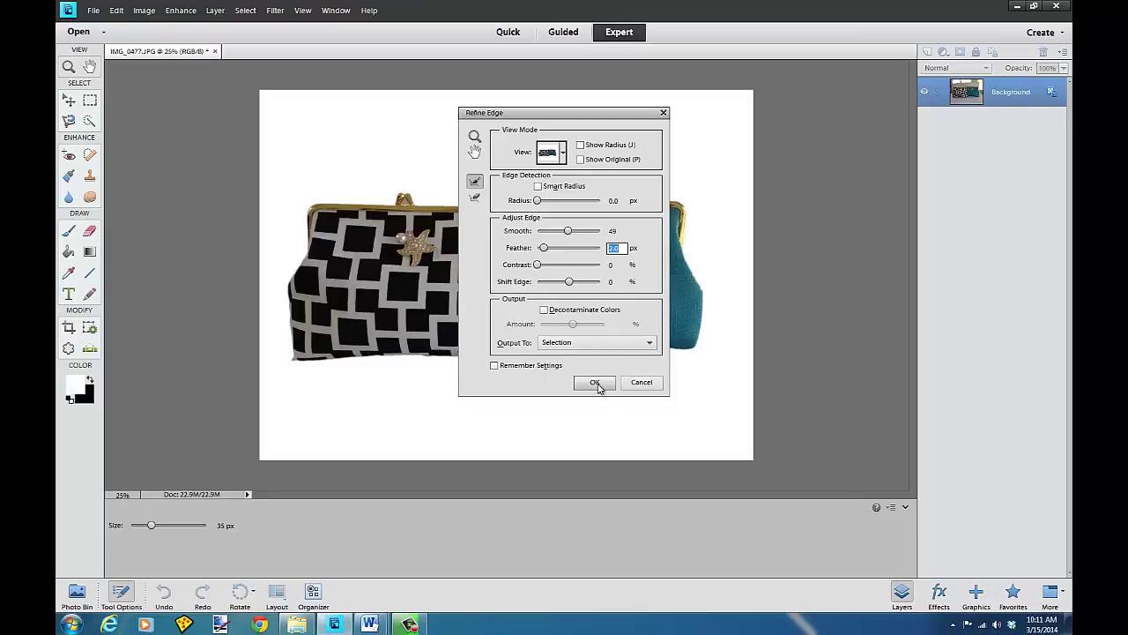
{"action": "left_click", "coordinate": [612, 343]}
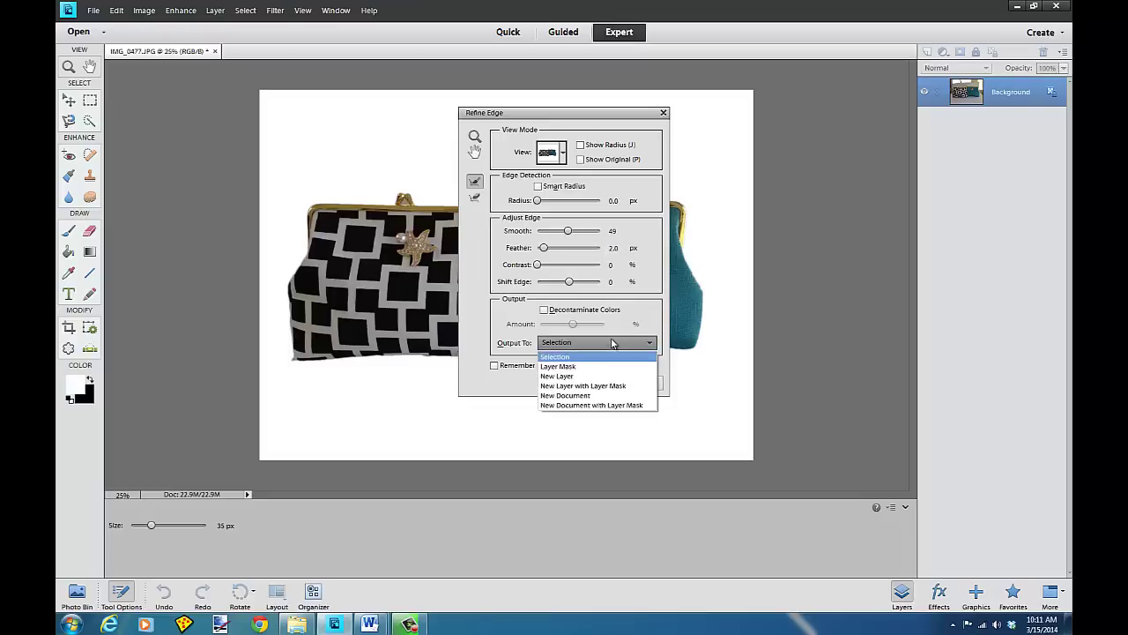
{"action": "left_click", "coordinate": [564, 377]}
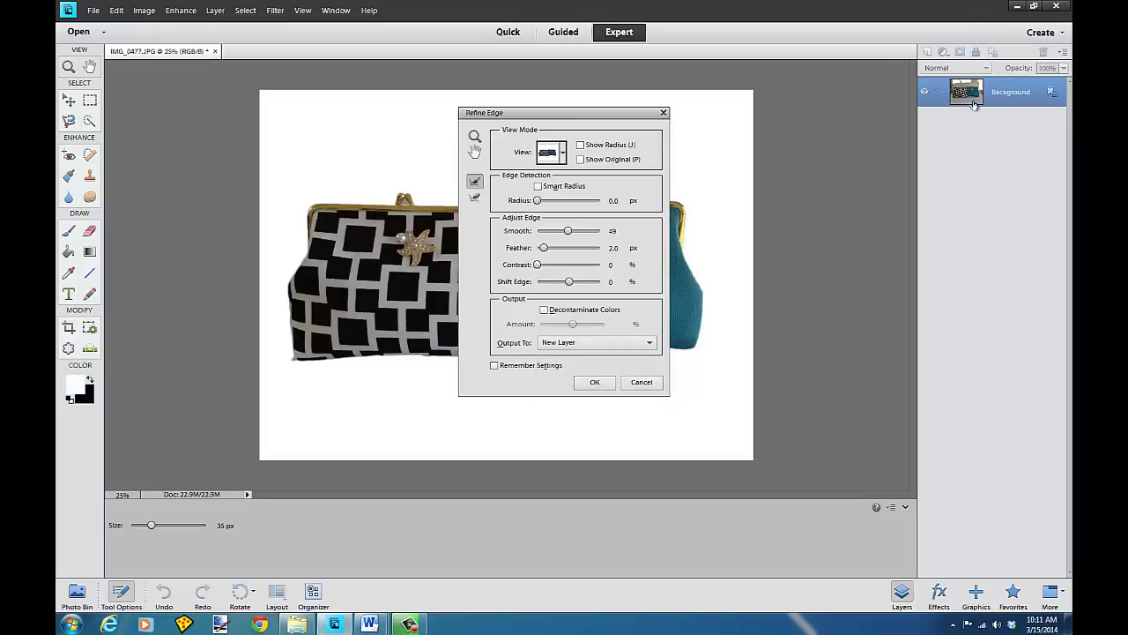
{"action": "left_click", "coordinate": [592, 382]}
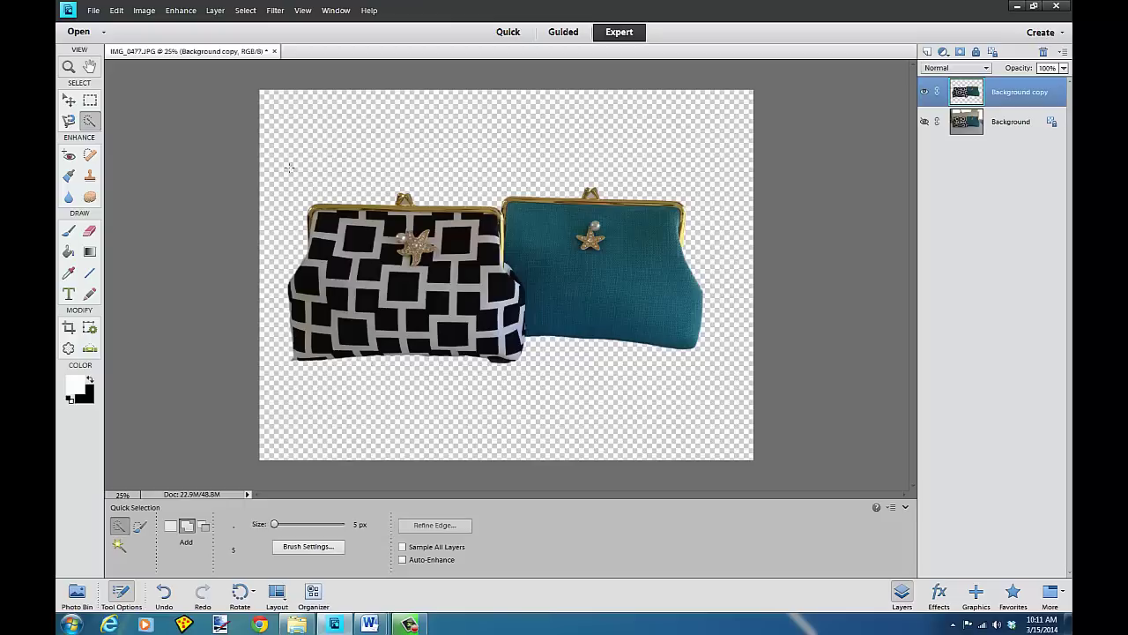
Crop the image to a box around both purses, raising the box's top edge slightly.
{"action": "left_click", "coordinate": [69, 252]}
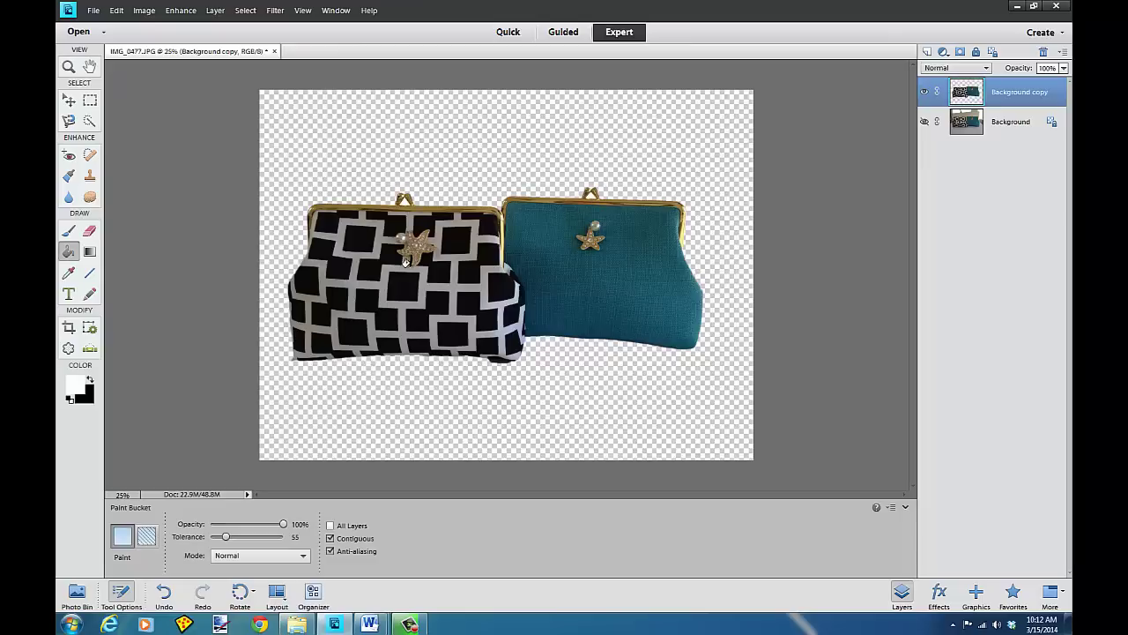
{"action": "left_click", "coordinate": [68, 327]}
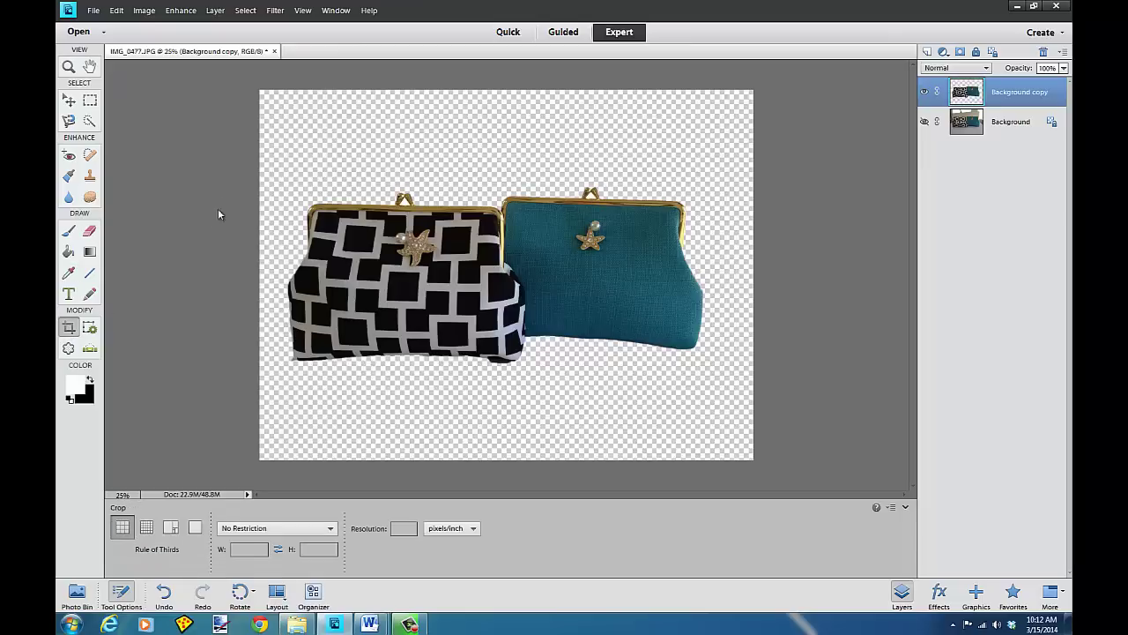
{"action": "left_click_drag", "start_coordinate": [275, 158], "coordinate": [712, 372]}
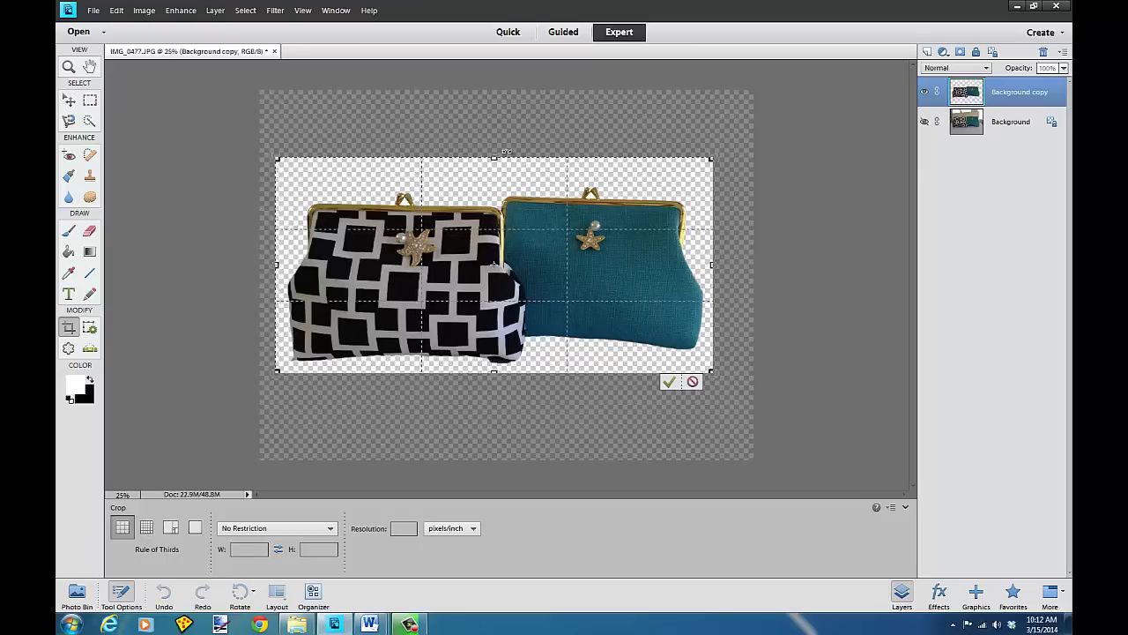
{"action": "left_click_drag", "start_coordinate": [494, 159], "coordinate": [494, 130]}
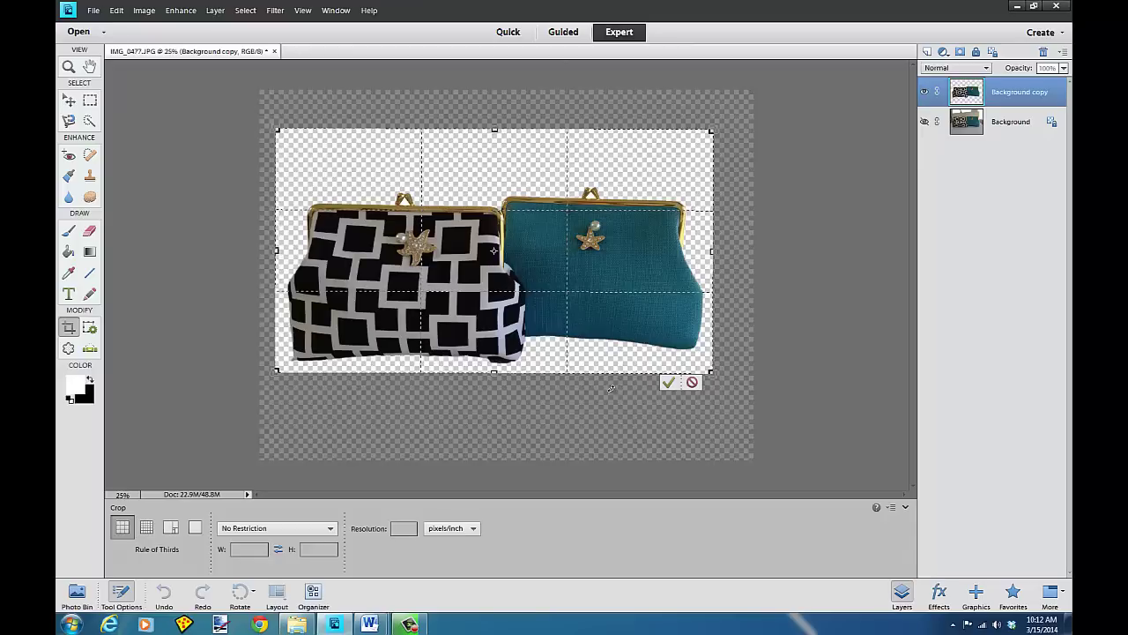
{"action": "left_click", "coordinate": [671, 384]}
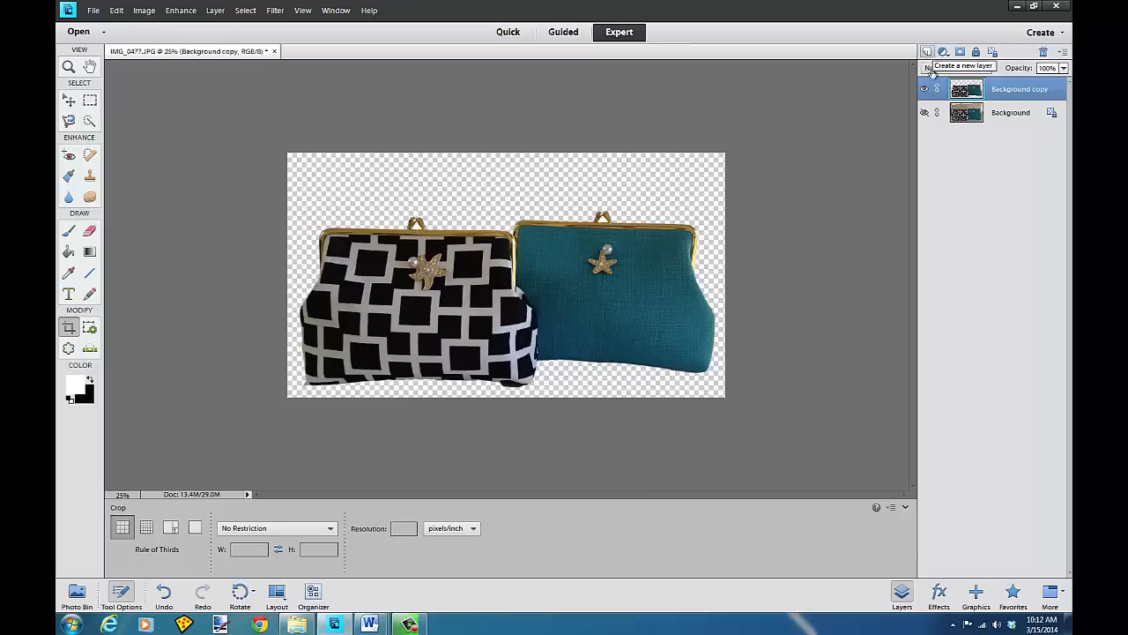
Add Layer 1, fill it white with the Paint Bucket, and move Background copy above it.
{"action": "left_click", "coordinate": [901, 595]}
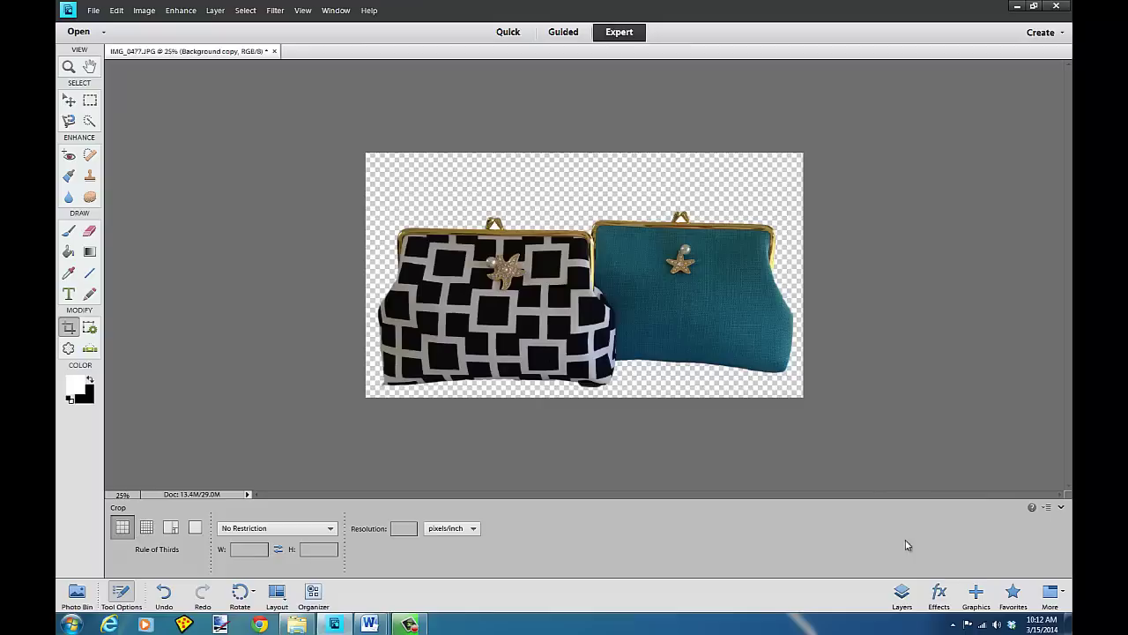
{"action": "left_click", "coordinate": [902, 595]}
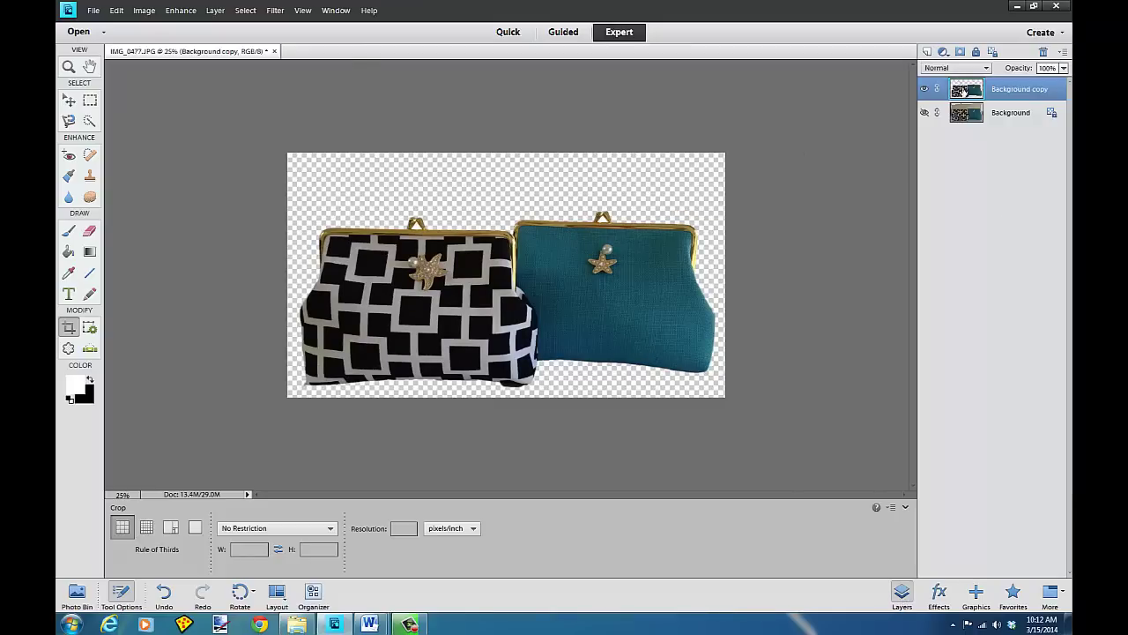
{"action": "left_click", "coordinate": [928, 53]}
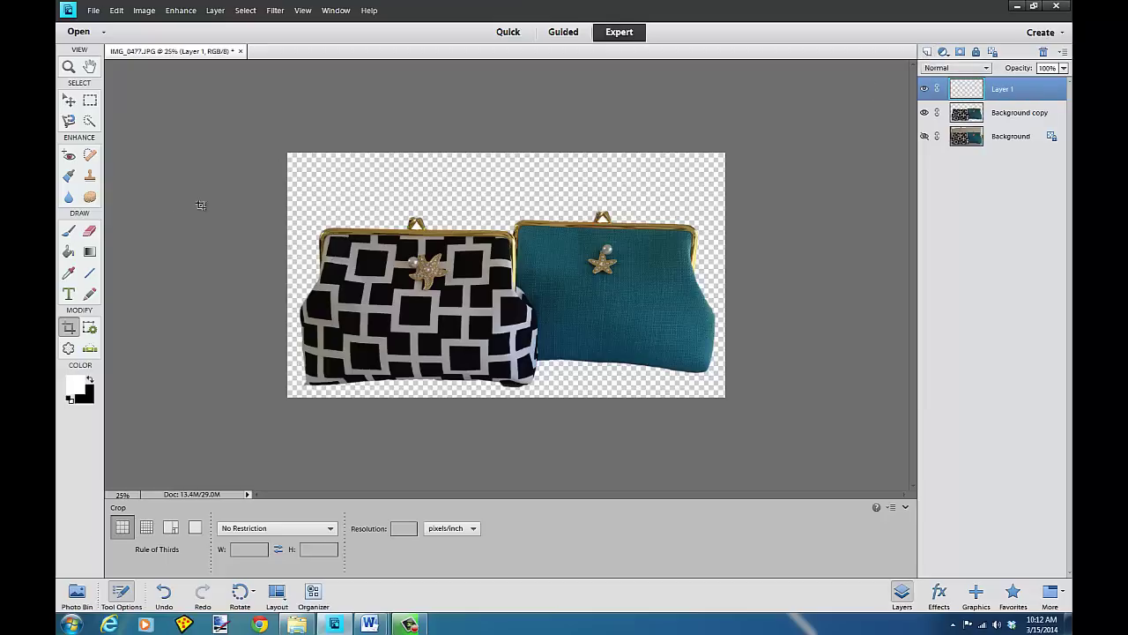
{"action": "left_click", "coordinate": [69, 252]}
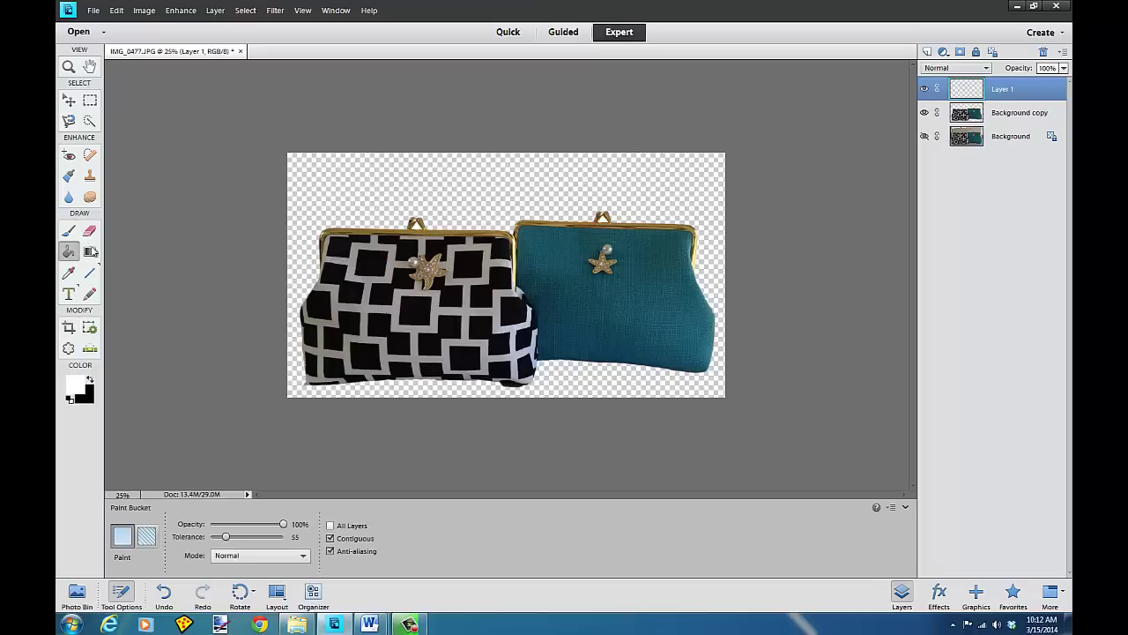
{"action": "left_click", "coordinate": [347, 199]}
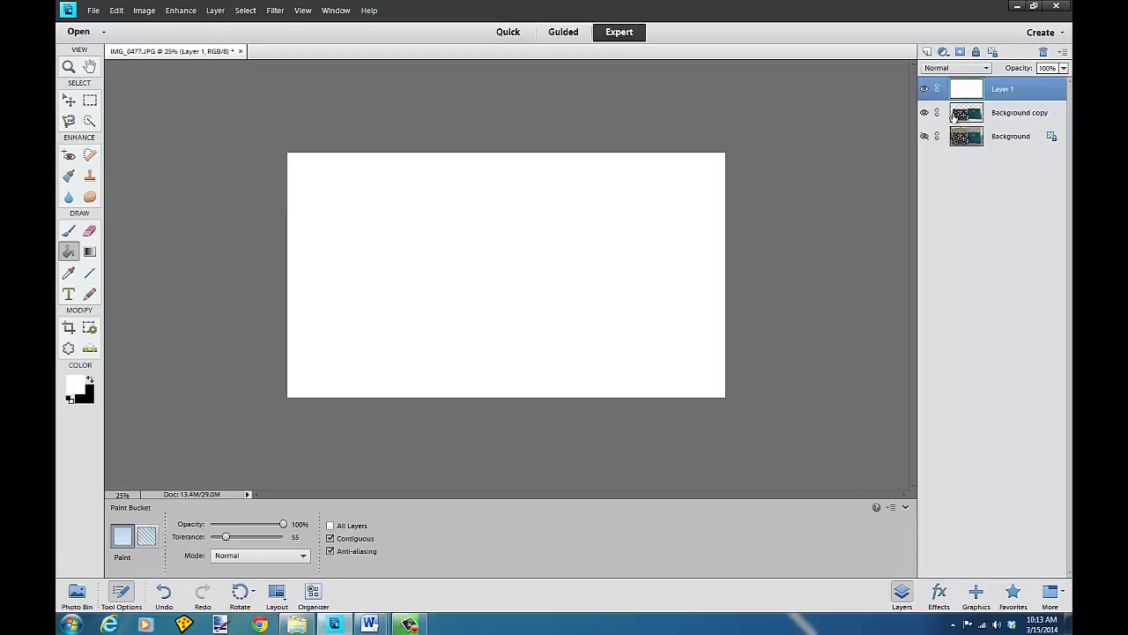
{"action": "left_click_drag", "start_coordinate": [956, 115], "coordinate": [953, 84]}
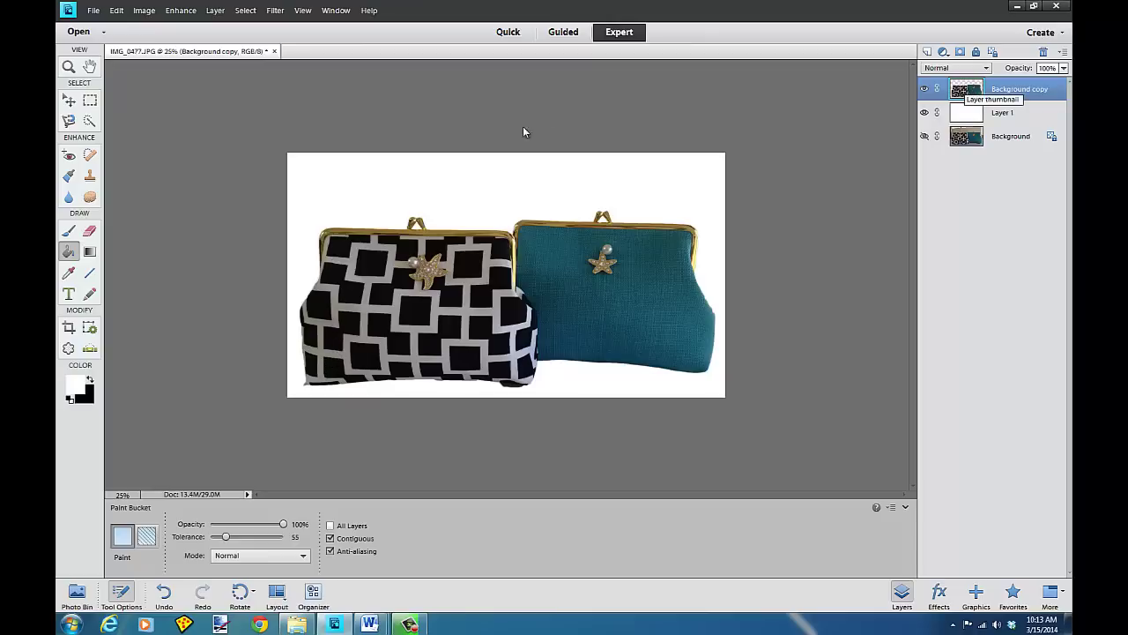
{"action": "left_click", "coordinate": [89, 230]}
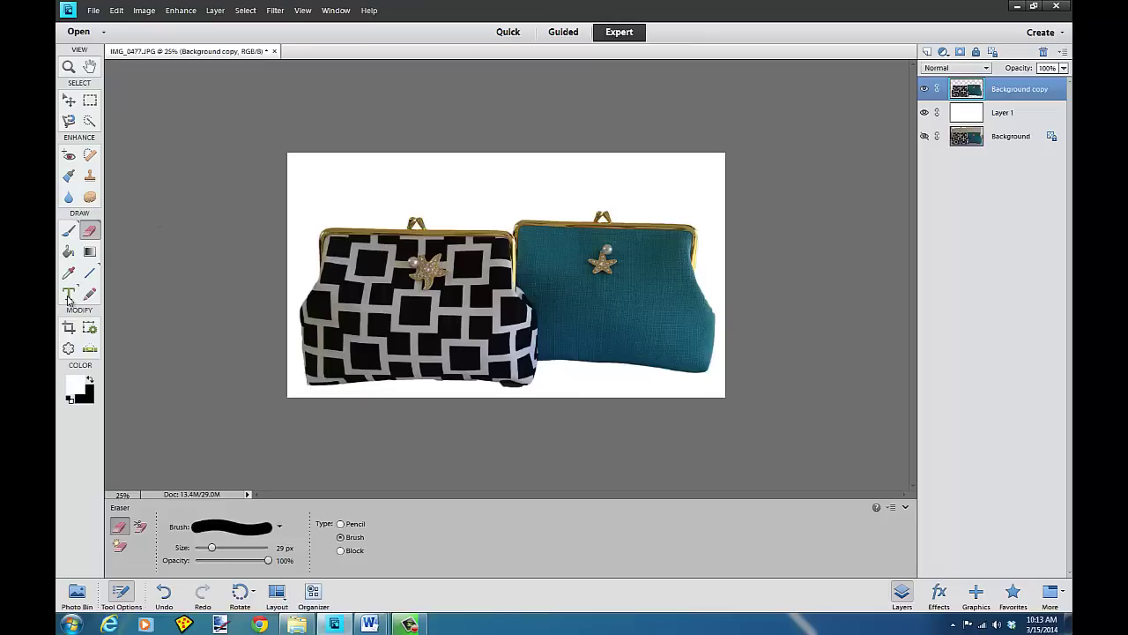
Draw a text box across the top in grey and type the title 'new Purses by' plus the maker's name.
{"action": "key", "text": "t"}
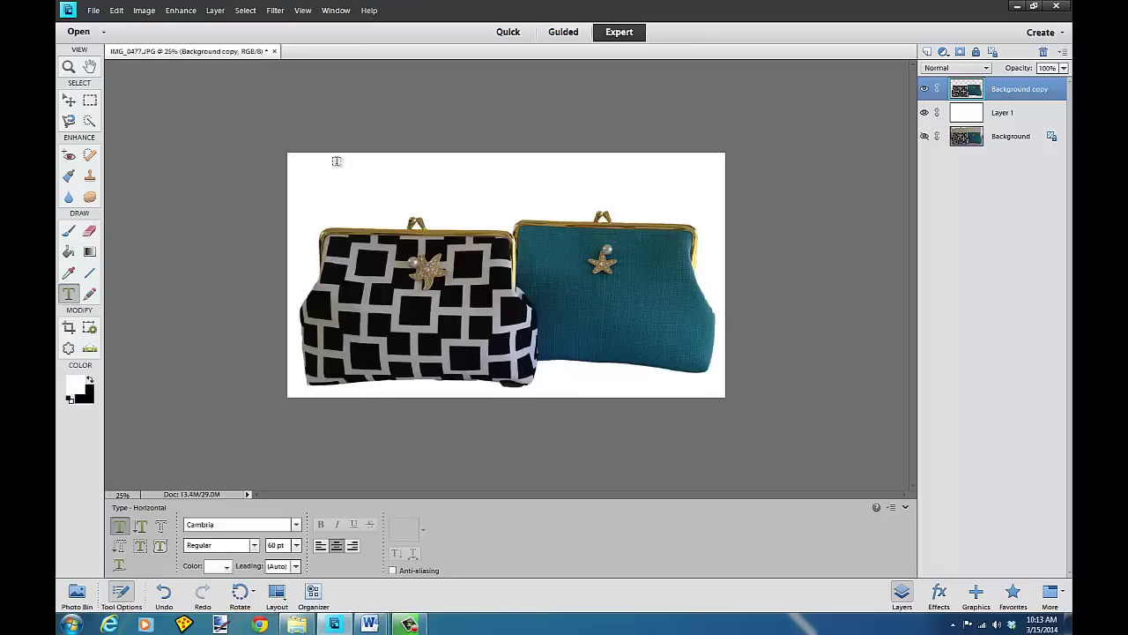
{"action": "left_click_drag", "start_coordinate": [336, 161], "coordinate": [672, 194]}
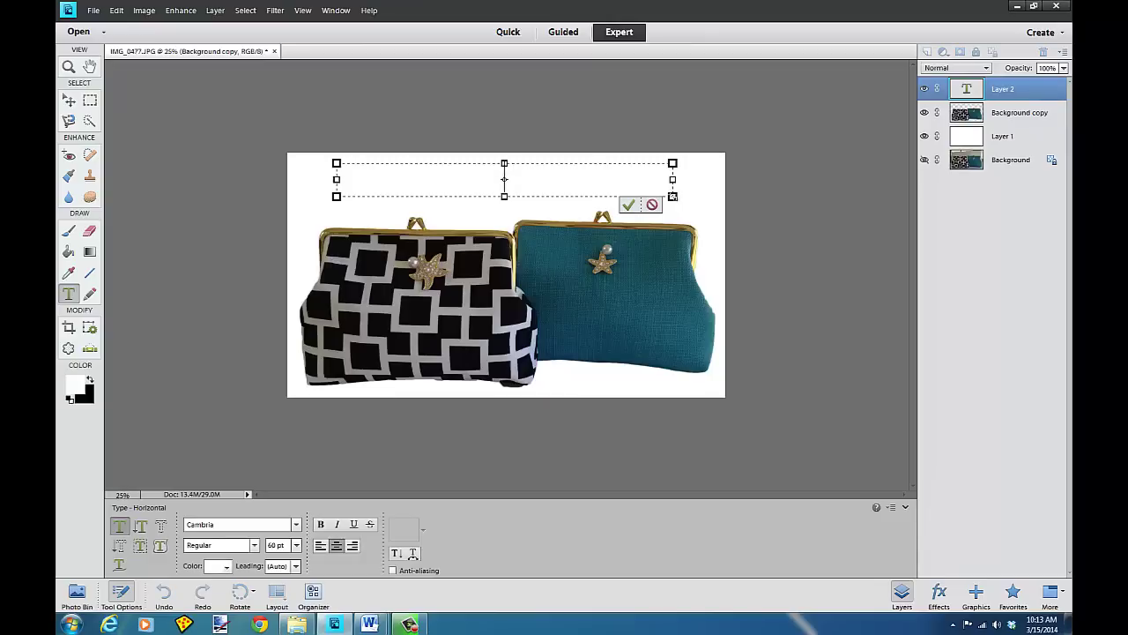
{"action": "left_click", "coordinate": [227, 568]}
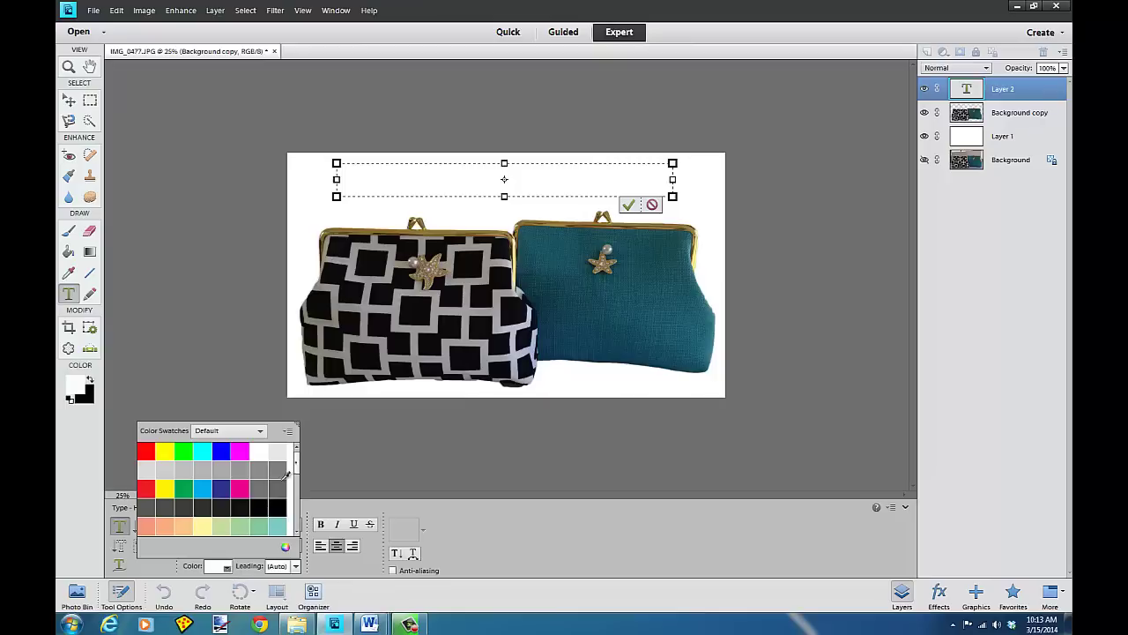
{"action": "left_click", "coordinate": [279, 469]}
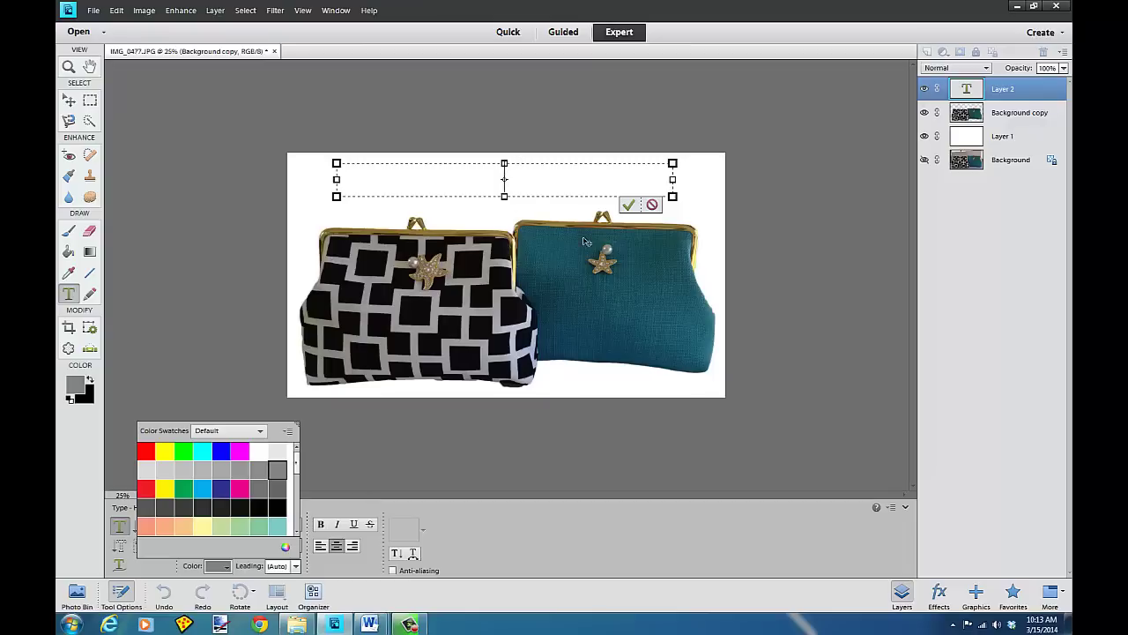
{"action": "type", "text": "new Purses by Teramasu"}
{"action": "left_click_drag", "start_coordinate": [554, 176], "coordinate": [446, 170]}
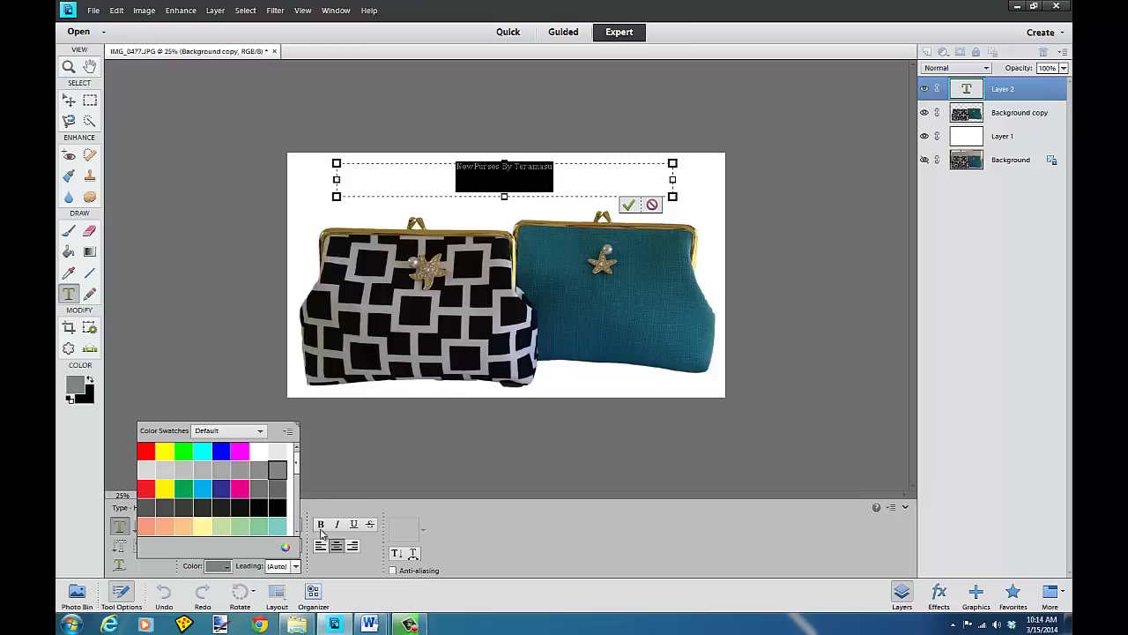
Commit the grey title, then reselect its text and set the font size to 72 pt.
{"action": "left_click", "coordinate": [331, 480]}
{"action": "left_click", "coordinate": [69, 100]}
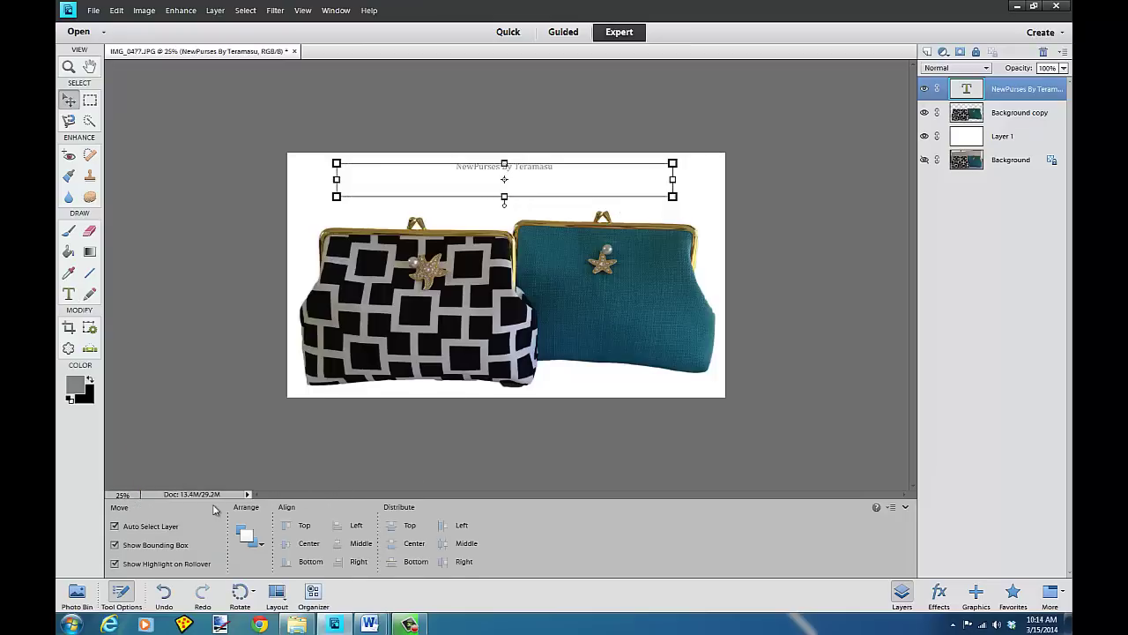
{"action": "left_click", "coordinate": [68, 293]}
{"action": "left_click", "coordinate": [552, 166]}
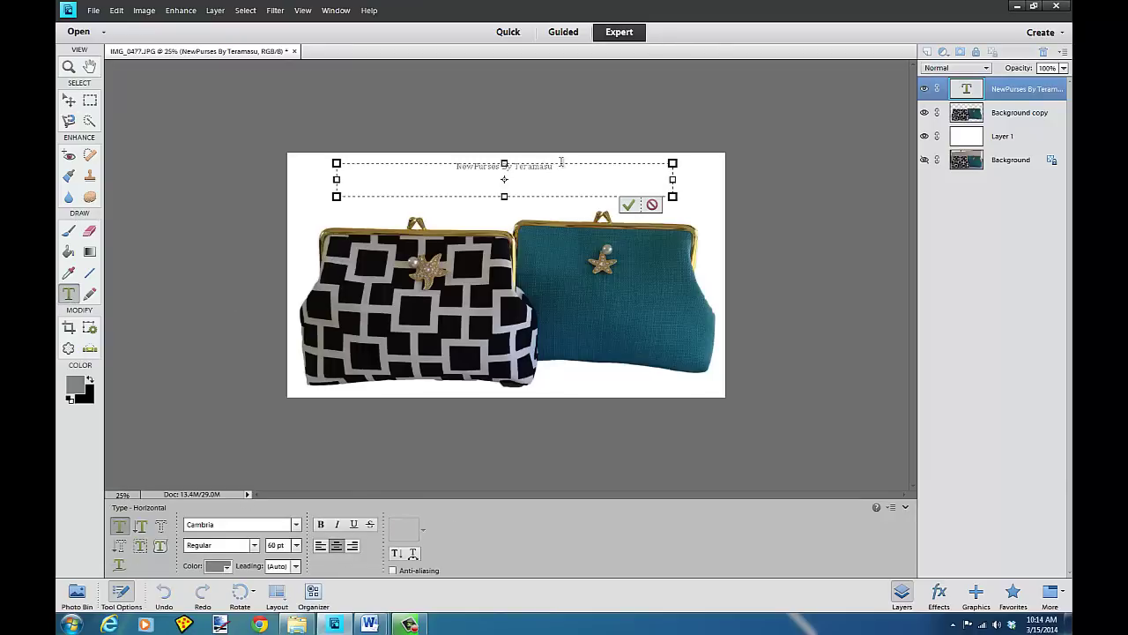
{"action": "left_click_drag", "start_coordinate": [553, 166], "coordinate": [454, 165]}
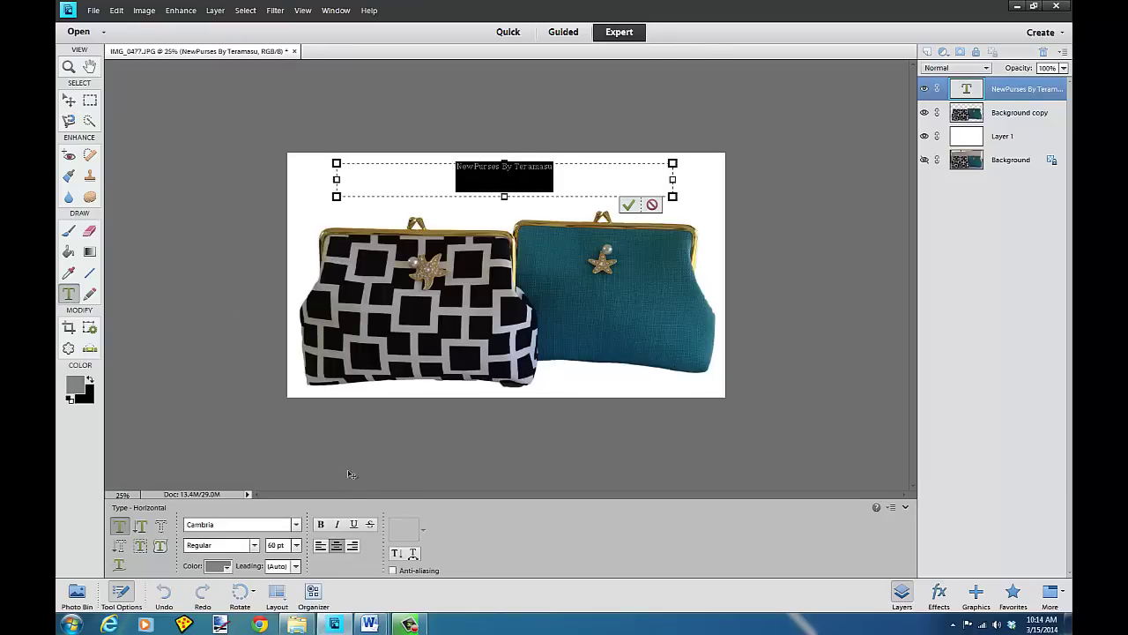
{"action": "left_click", "coordinate": [295, 547]}
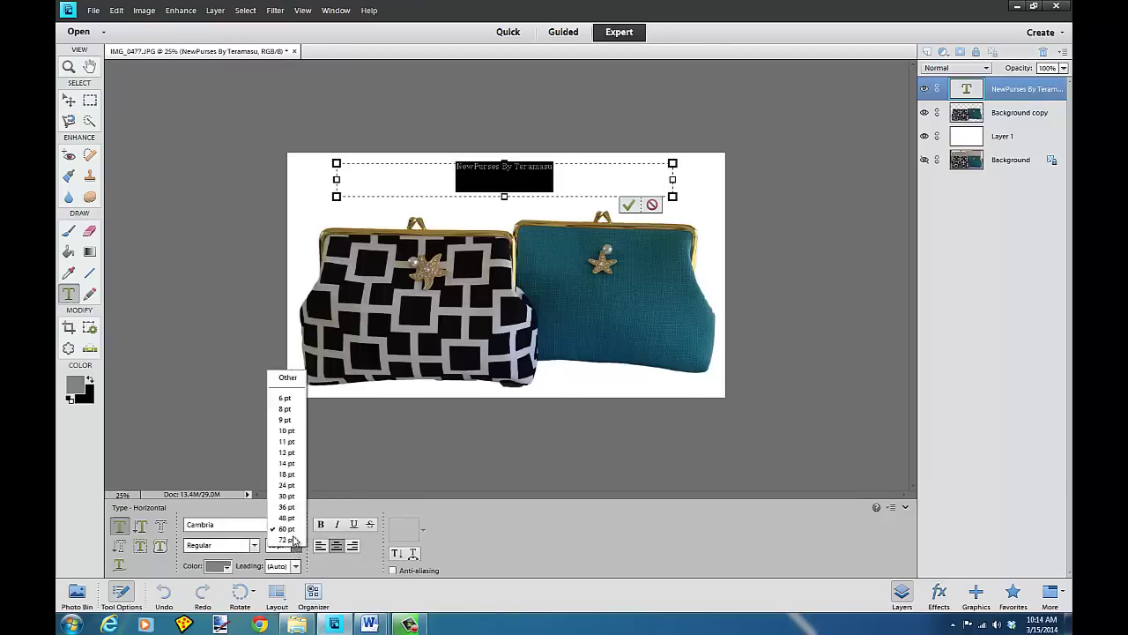
{"action": "left_click", "coordinate": [292, 540]}
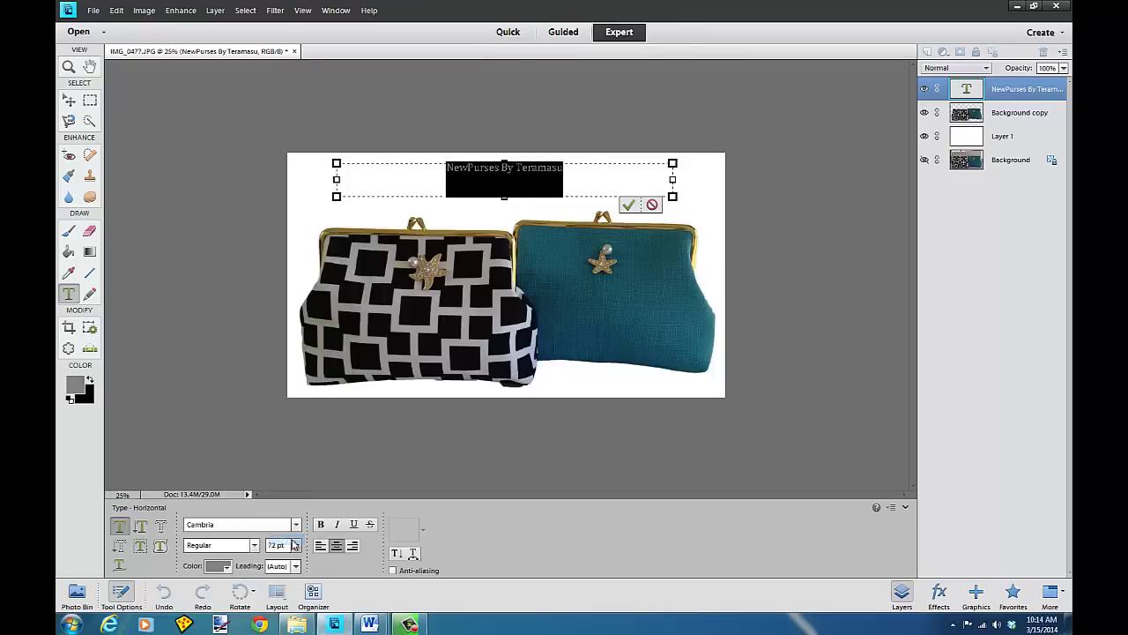
{"action": "left_click", "coordinate": [631, 206]}
Scale the title to about 114.3%, add the missing space after 'New', and widen its text box.
{"action": "left_click_drag", "start_coordinate": [673, 197], "coordinate": [722, 244]}
{"action": "left_click_drag", "start_coordinate": [549, 188], "coordinate": [502, 196]}
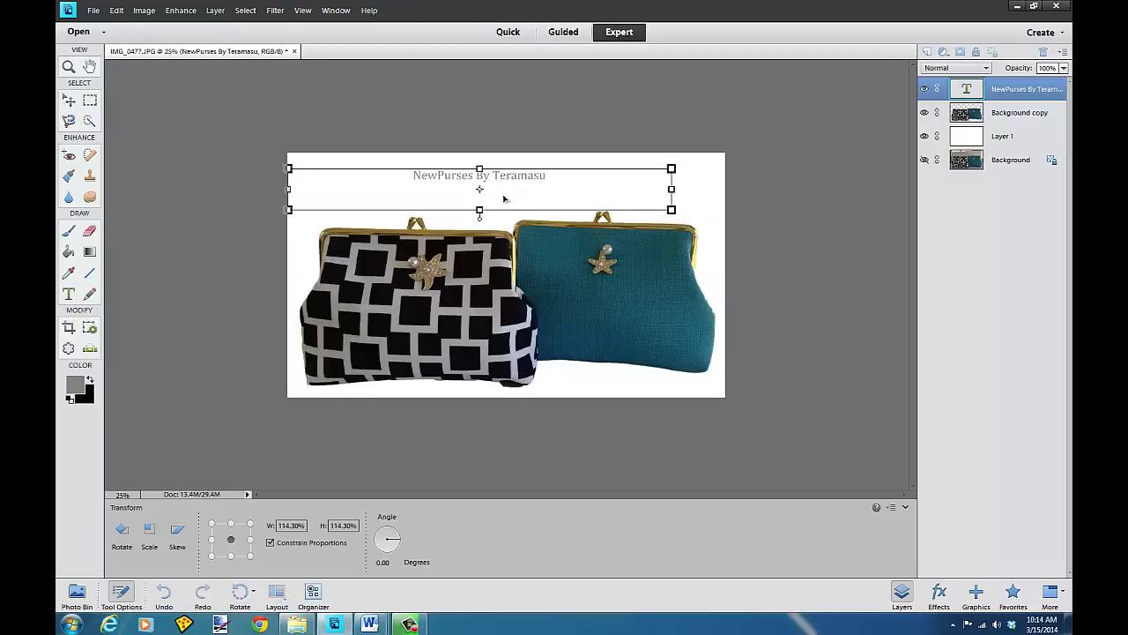
{"action": "key", "text": "Return"}
{"action": "double_click", "coordinate": [438, 176]}
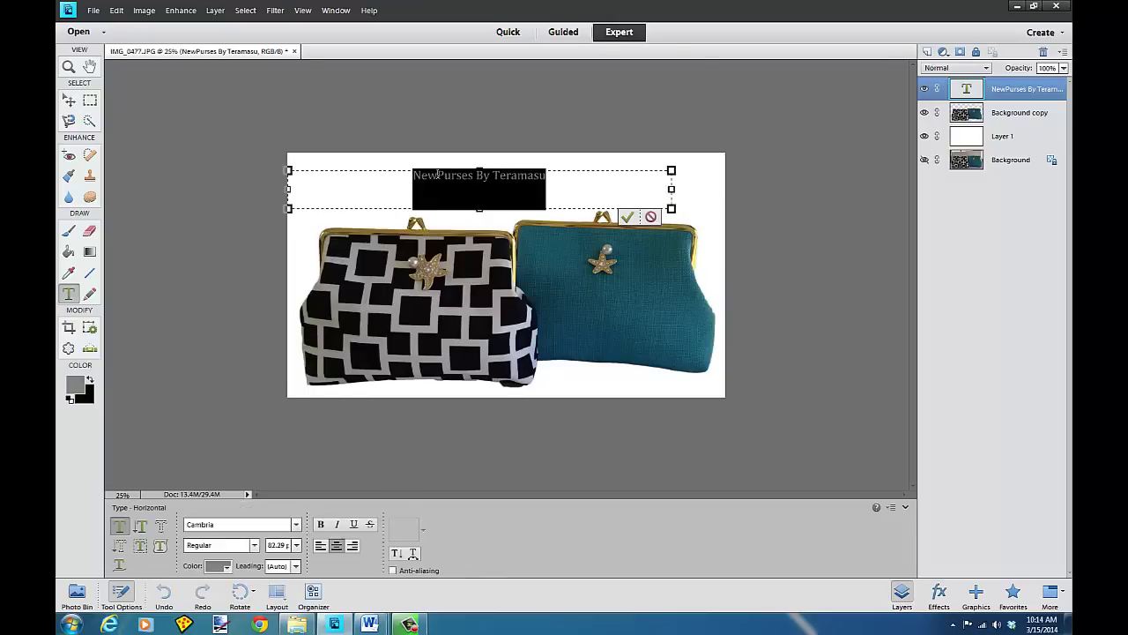
{"action": "left_click", "coordinate": [438, 176]}
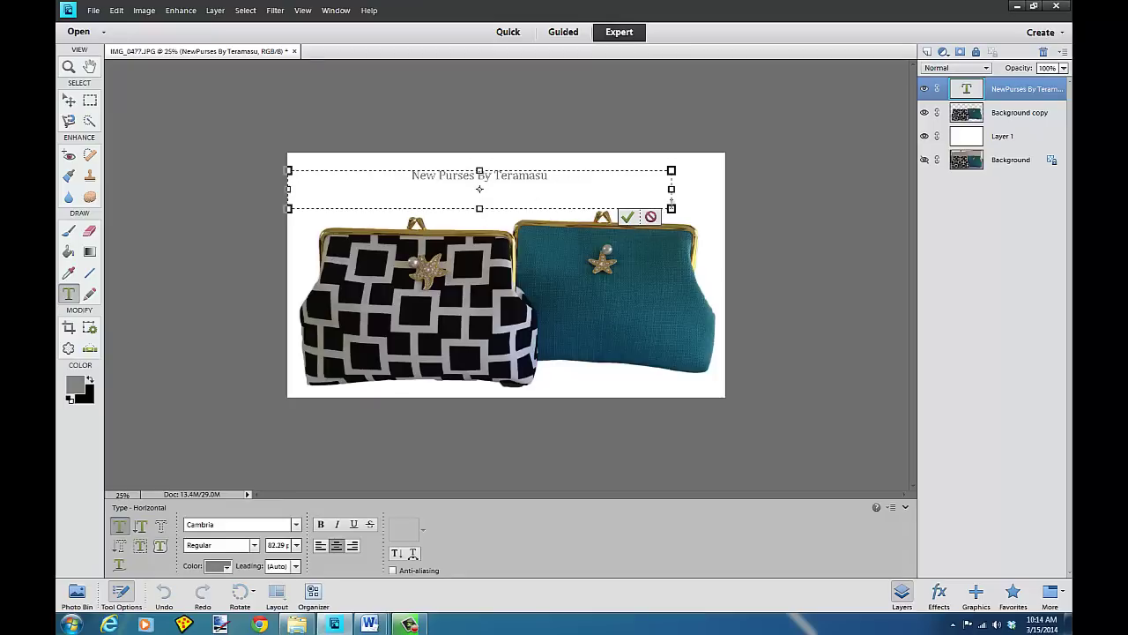
{"action": "left_click_drag", "start_coordinate": [672, 209], "coordinate": [743, 215]}
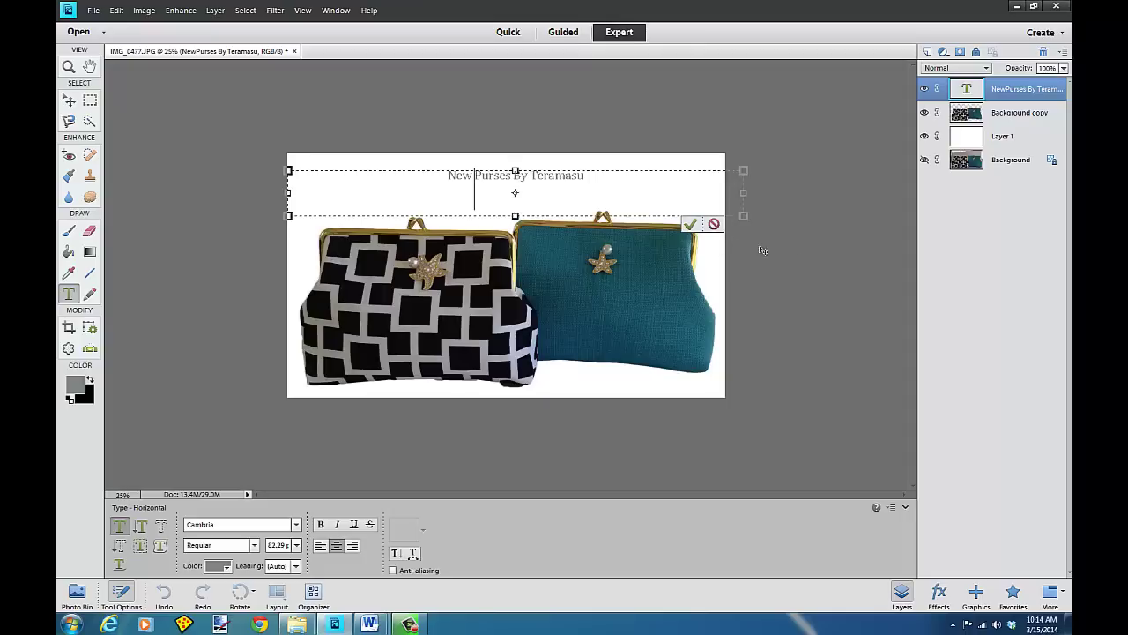
{"action": "left_click", "coordinate": [690, 224]}
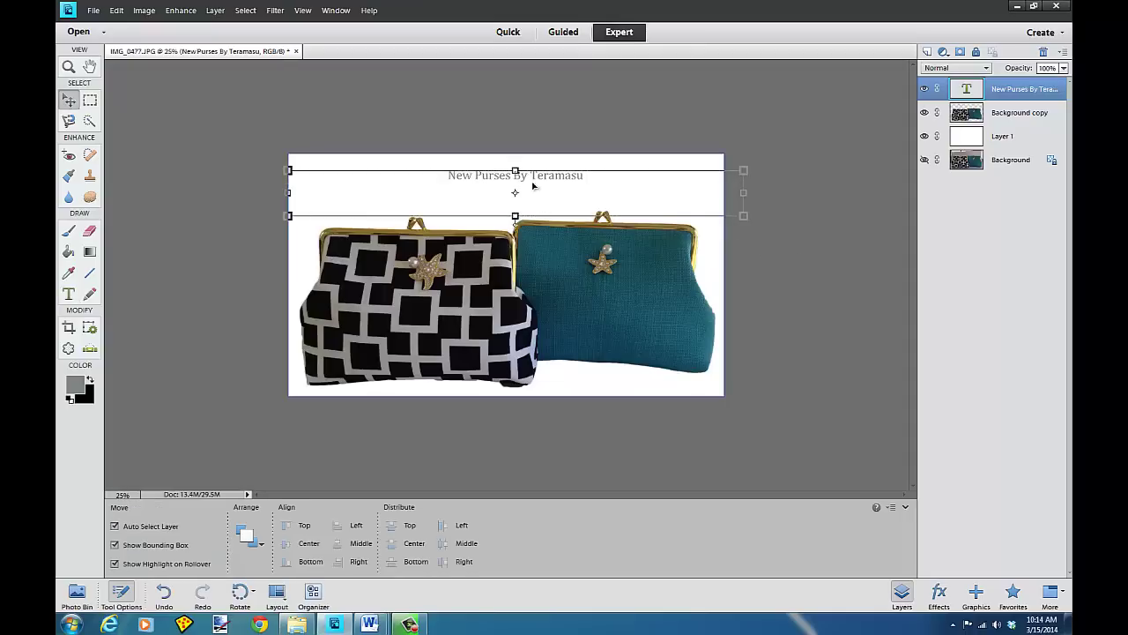
Undo the accidental white-layer move, nudge the title slightly down and left, and select Background.
{"action": "left_click_drag", "start_coordinate": [532, 184], "coordinate": [511, 191]}
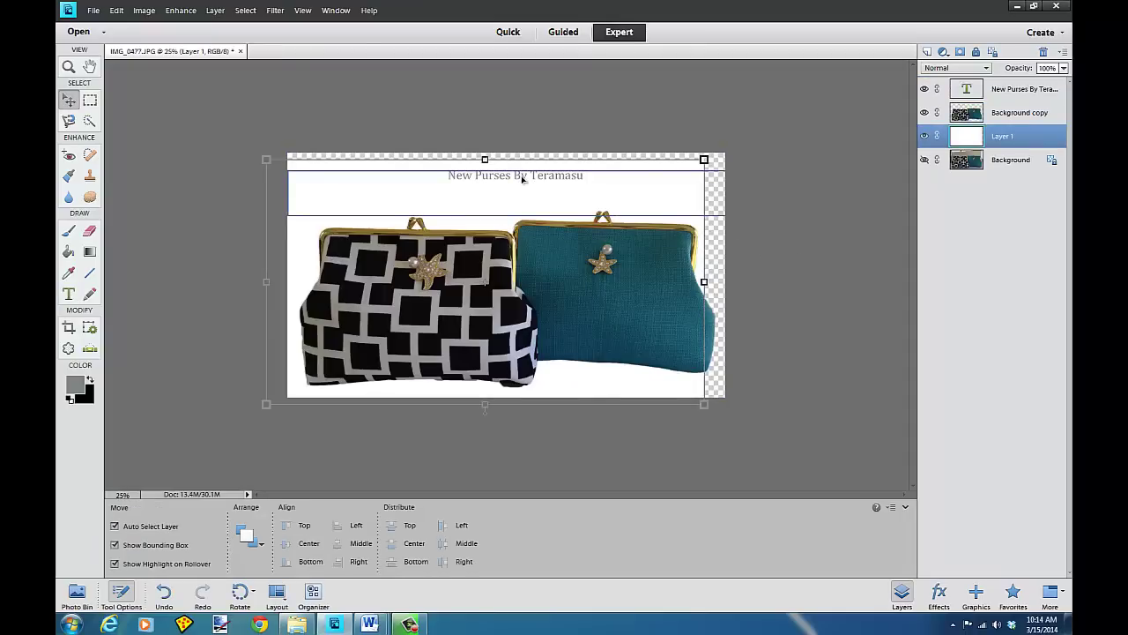
{"action": "left_click", "coordinate": [117, 11]}
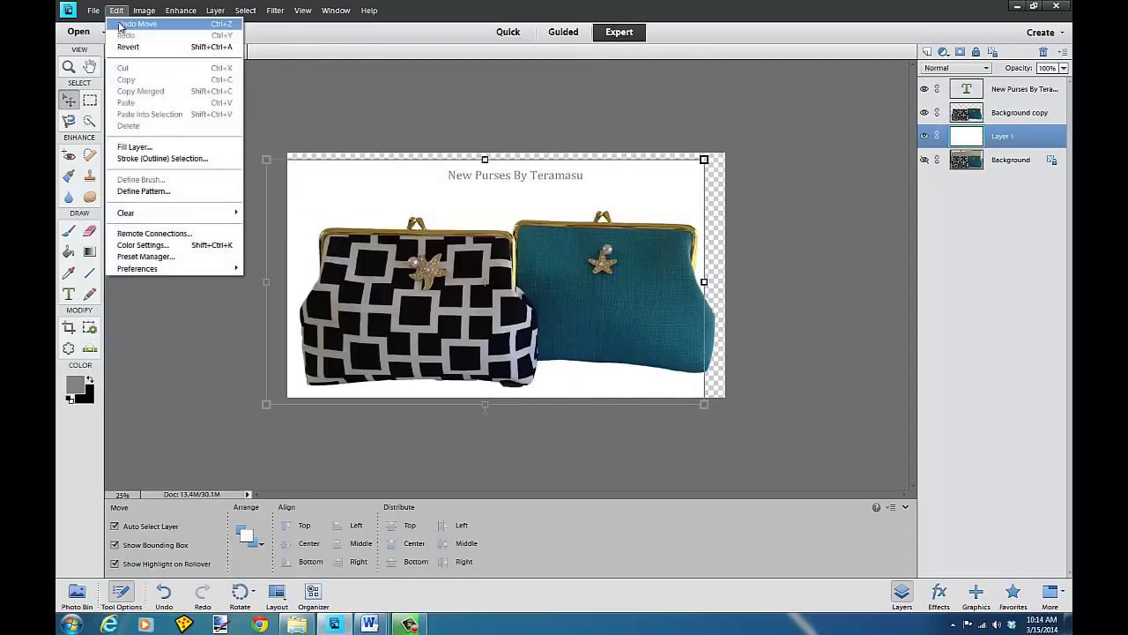
{"action": "left_click", "coordinate": [132, 24]}
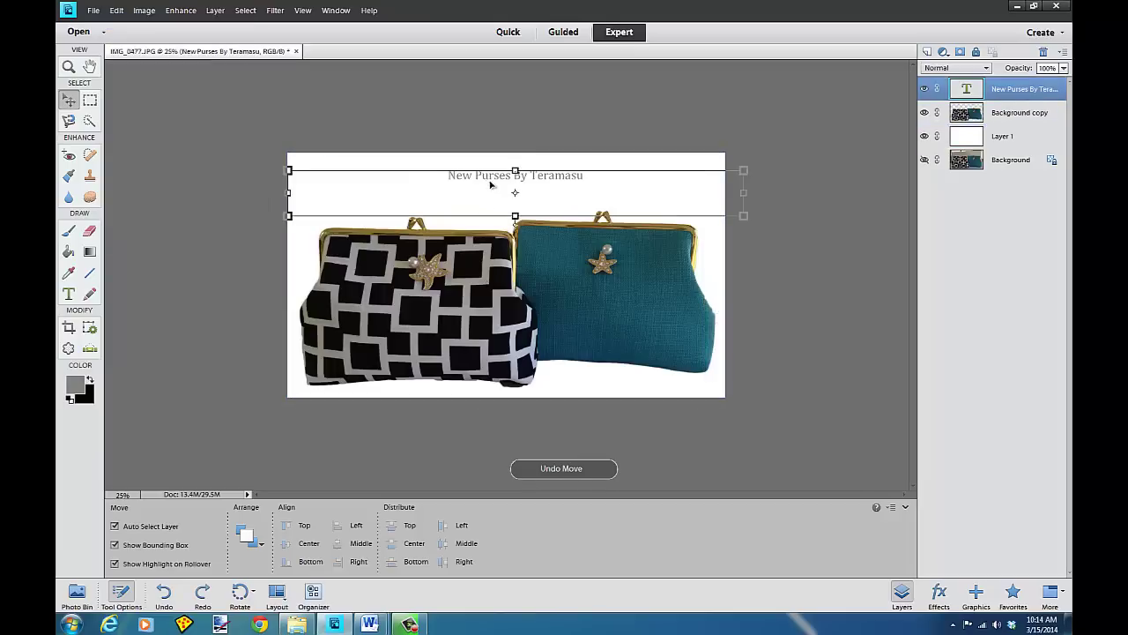
{"action": "left_click_drag", "start_coordinate": [506, 179], "coordinate": [498, 190]}
{"action": "left_click", "coordinate": [187, 280]}
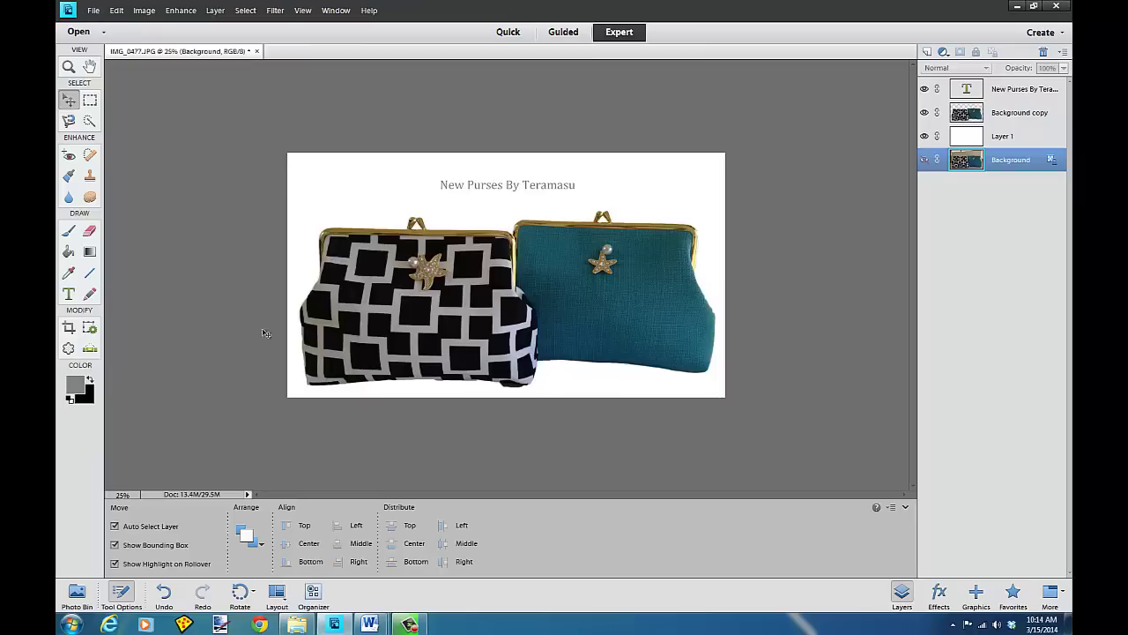
Save As a JPEG named 'Clutch Purses with Starfish by' plus the maker's name, on the Desktop.
{"action": "left_click", "coordinate": [94, 10]}
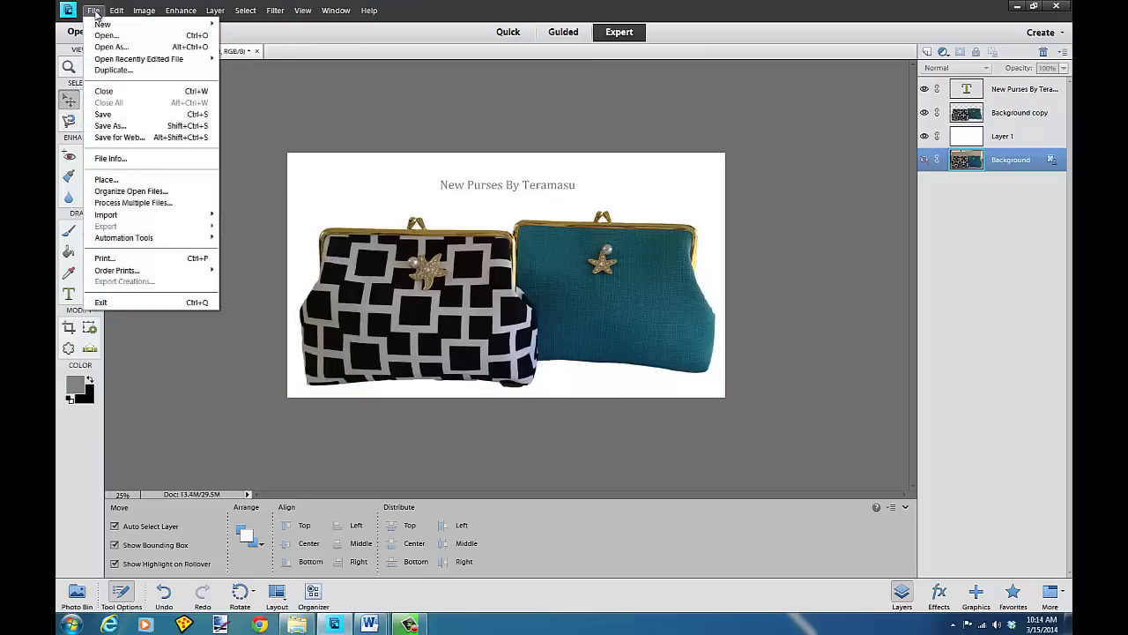
{"action": "left_click", "coordinate": [97, 127]}
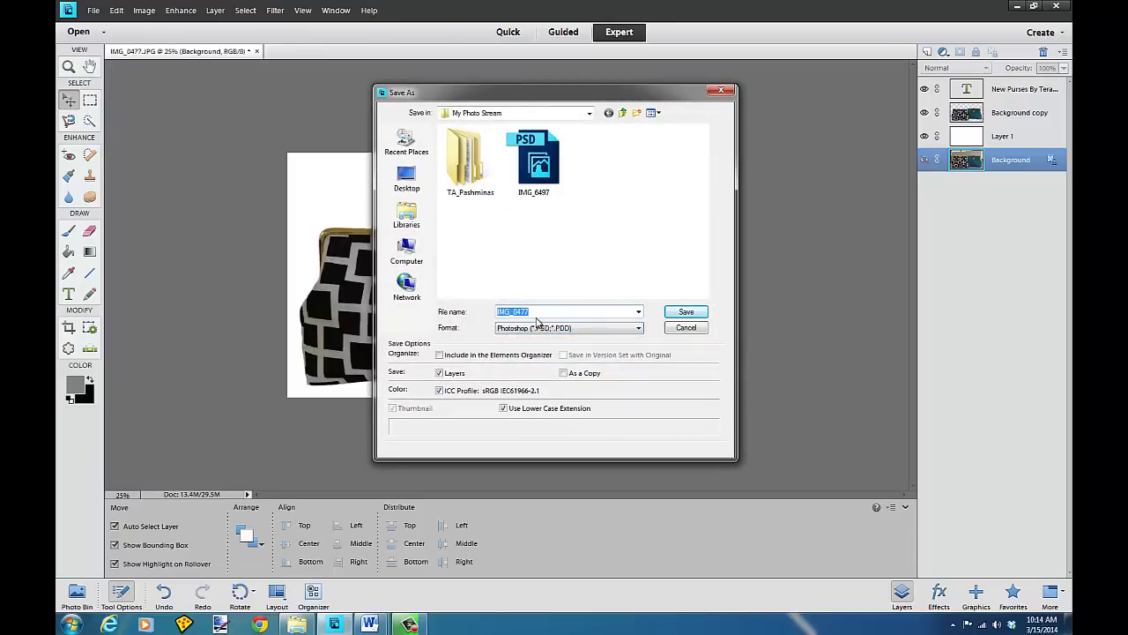
{"action": "type", "text": "O"}
{"action": "type", "text": "lutch P"}
{"action": "type", "text": "ur"}
{"action": "type", "text": "ses with "}
{"action": "type", "text": "Sl"}
{"action": "type", "text": "arfish by Teramau"}
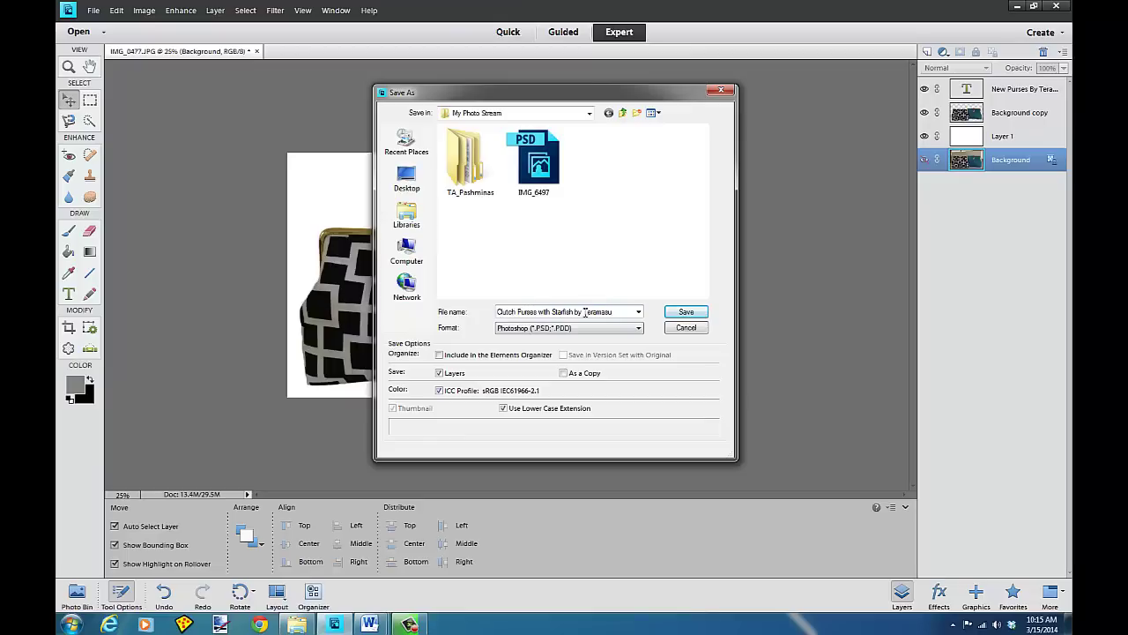
{"action": "left_click", "coordinate": [639, 327]}
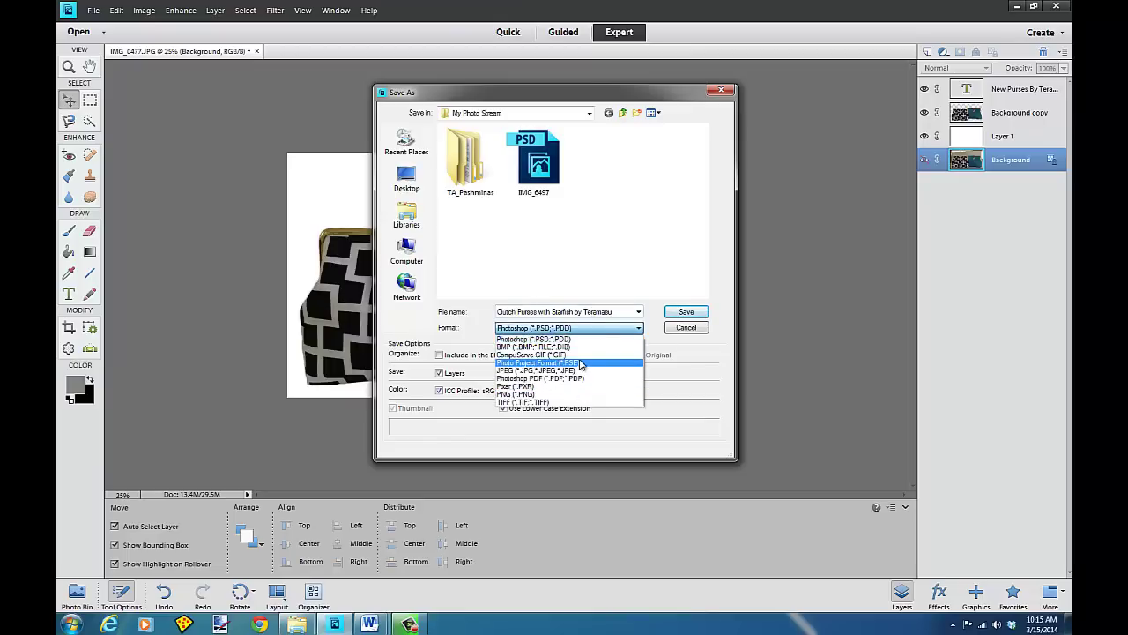
{"action": "left_click", "coordinate": [580, 372]}
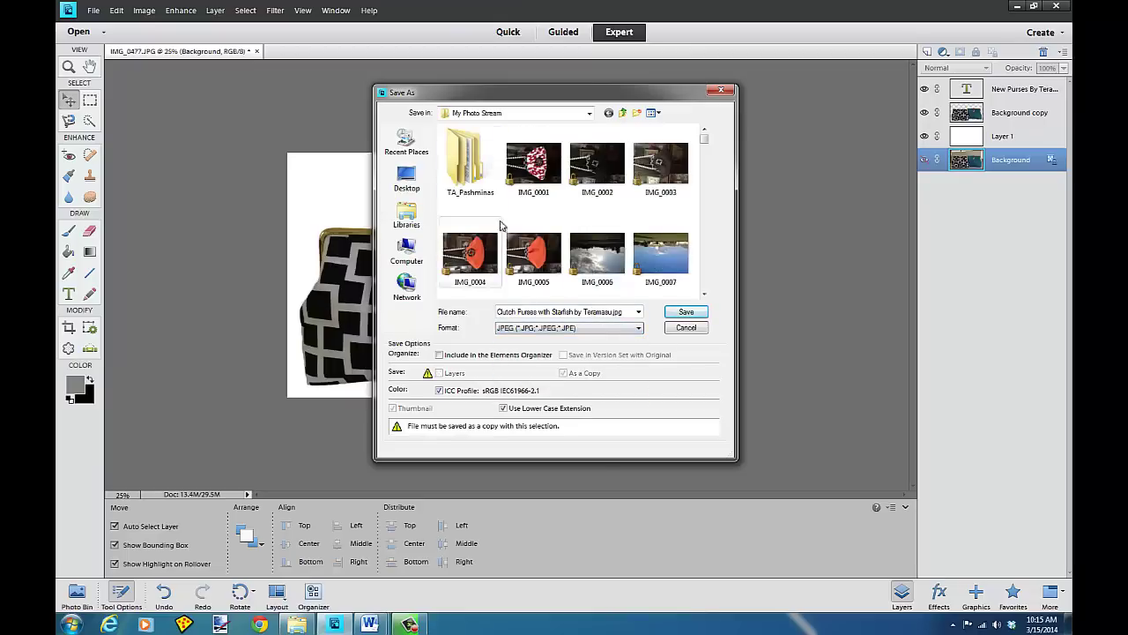
{"action": "left_click", "coordinate": [407, 177]}
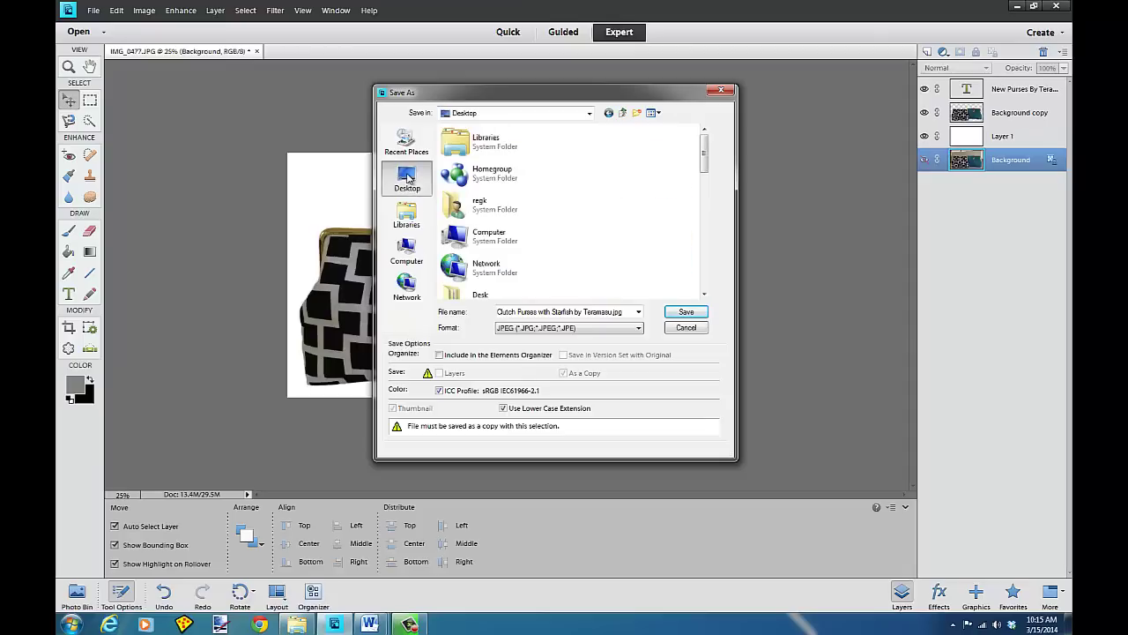
{"action": "left_click", "coordinate": [687, 315]}
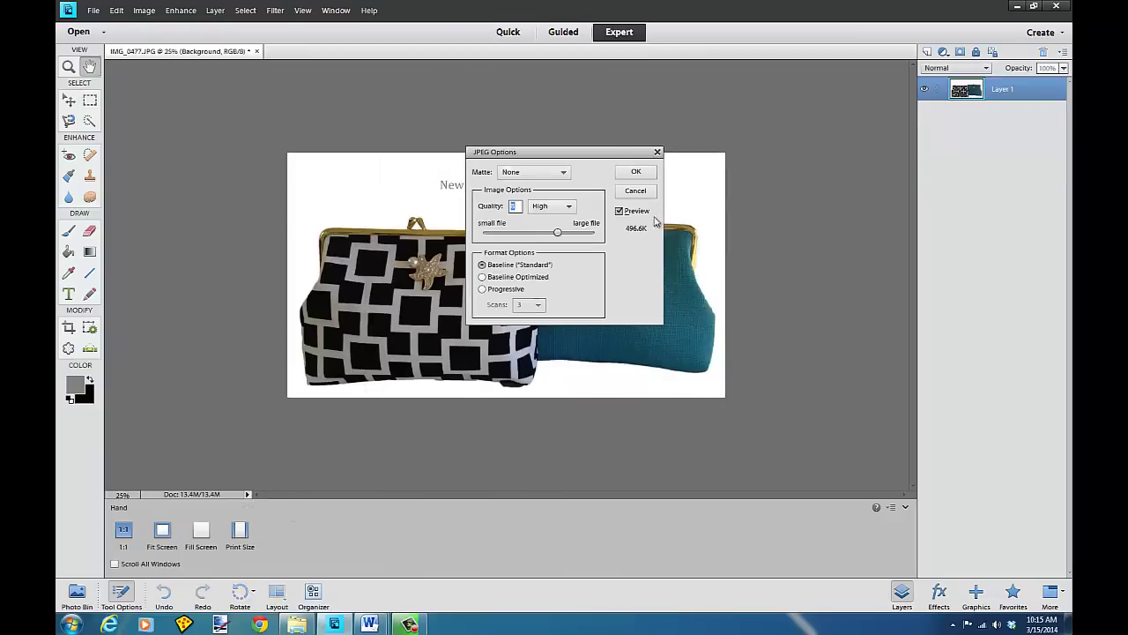
Accept the High-quality JPEG Options to finish saving the file.
{"action": "left_click", "coordinate": [636, 173]}
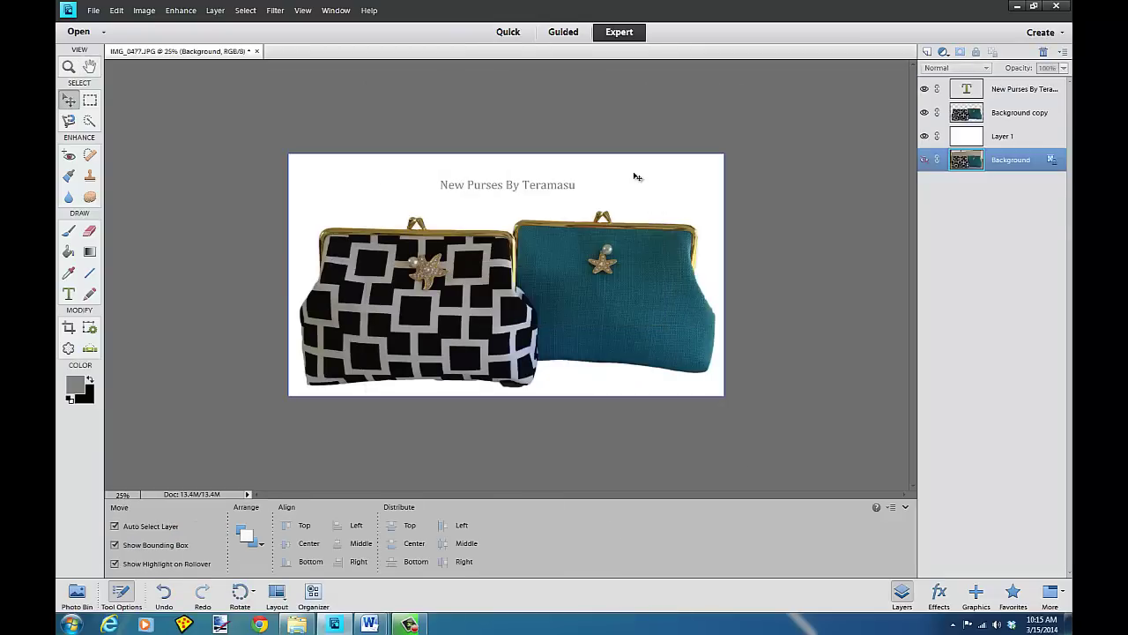